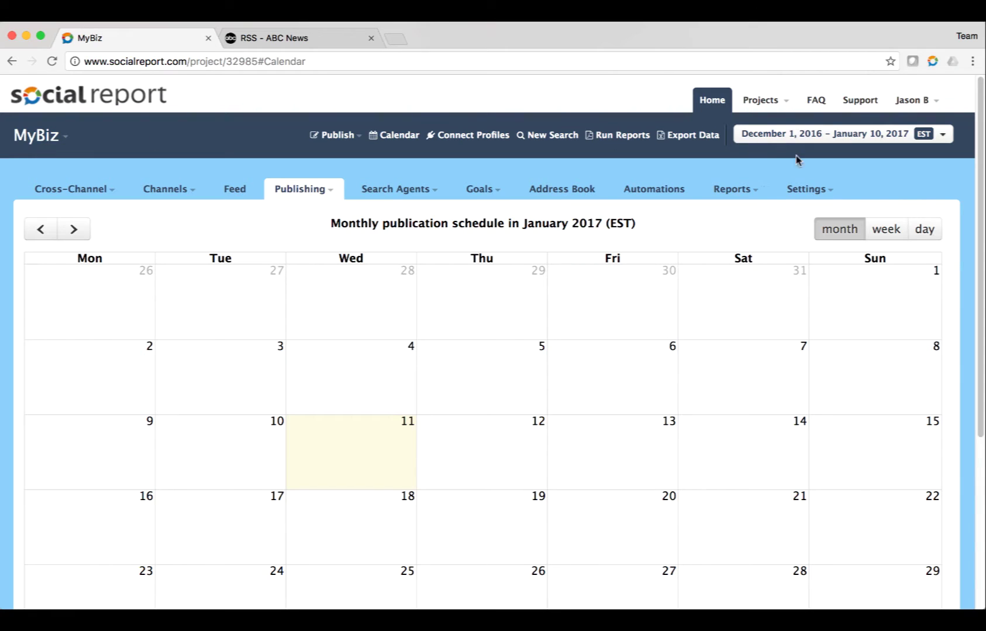
# Step: View the project's connected profiles in its settings, and return to the publishing calendar
pyautogui.click(812, 193)
pyautogui.click(812, 214)
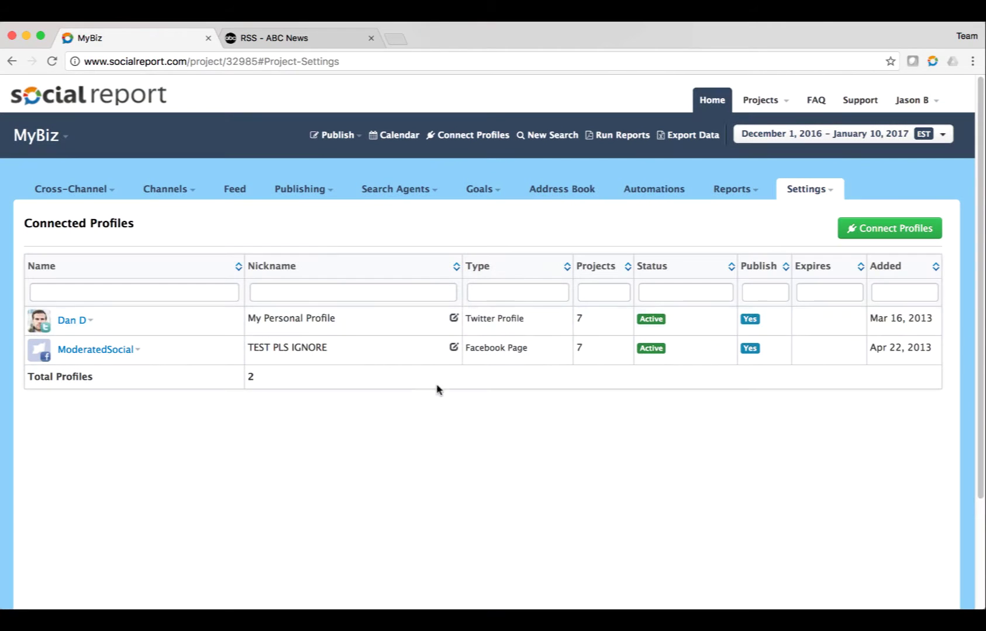
pyautogui.click(313, 193)
pyautogui.click(303, 214)
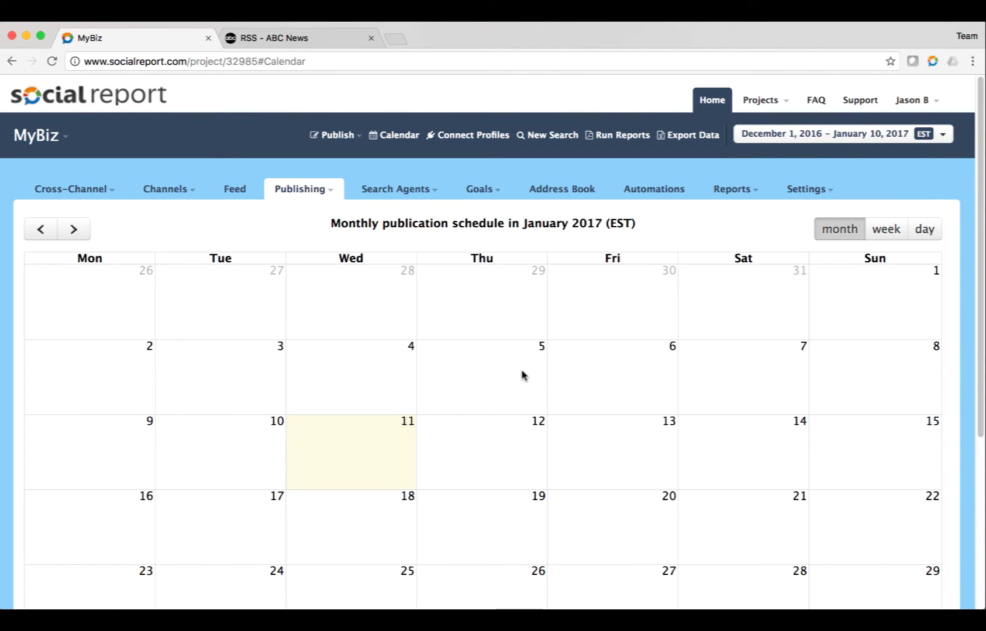
# Step: Open the Bulk Scheduler and choose to upload content from RSS feeds
pyautogui.scroll(-1, 522, 373)
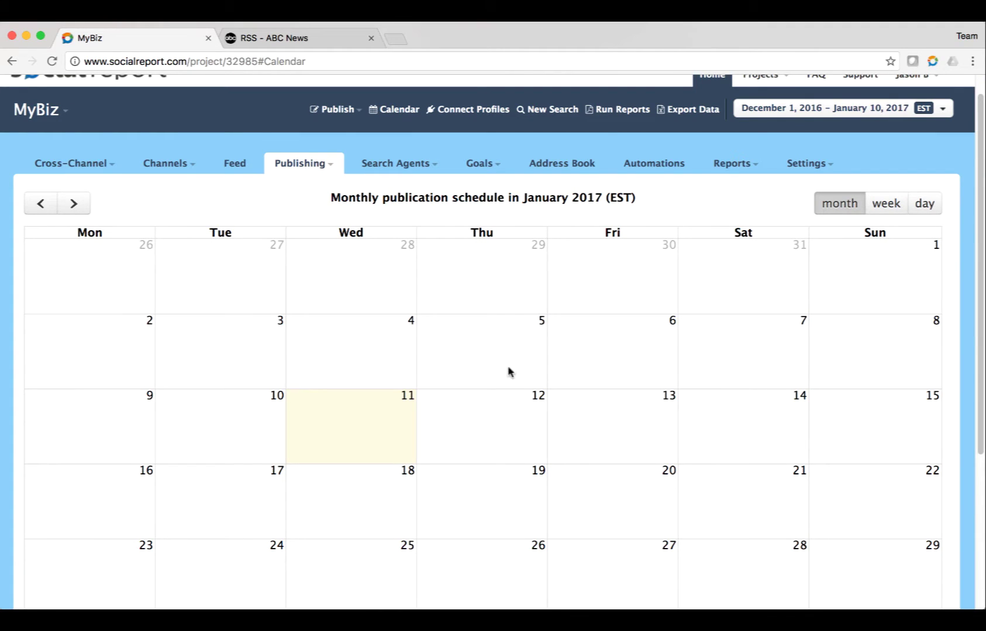
pyautogui.click(301, 166)
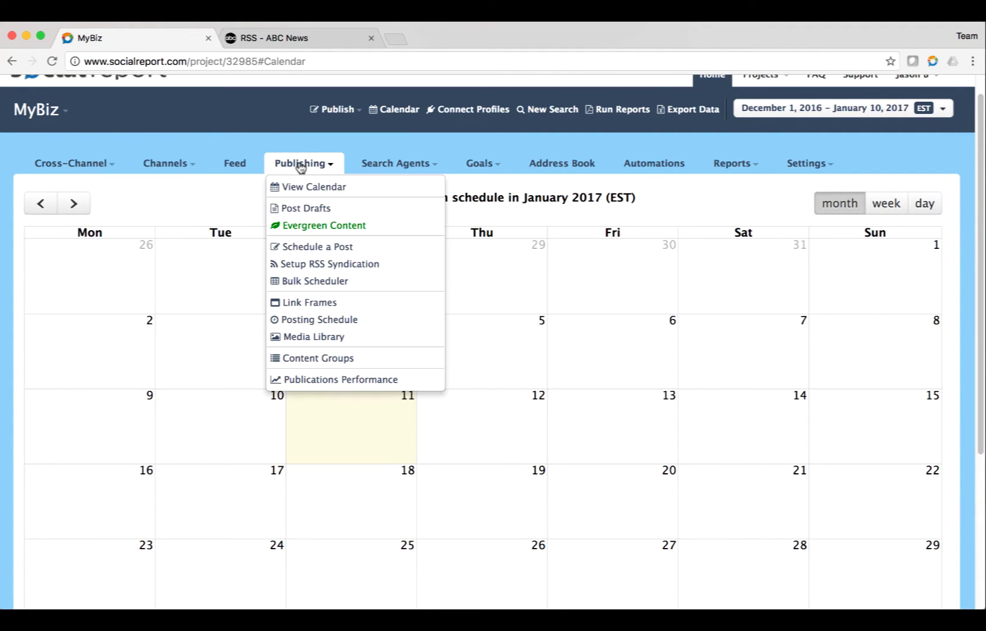
pyautogui.click(308, 282)
pyautogui.click(398, 370)
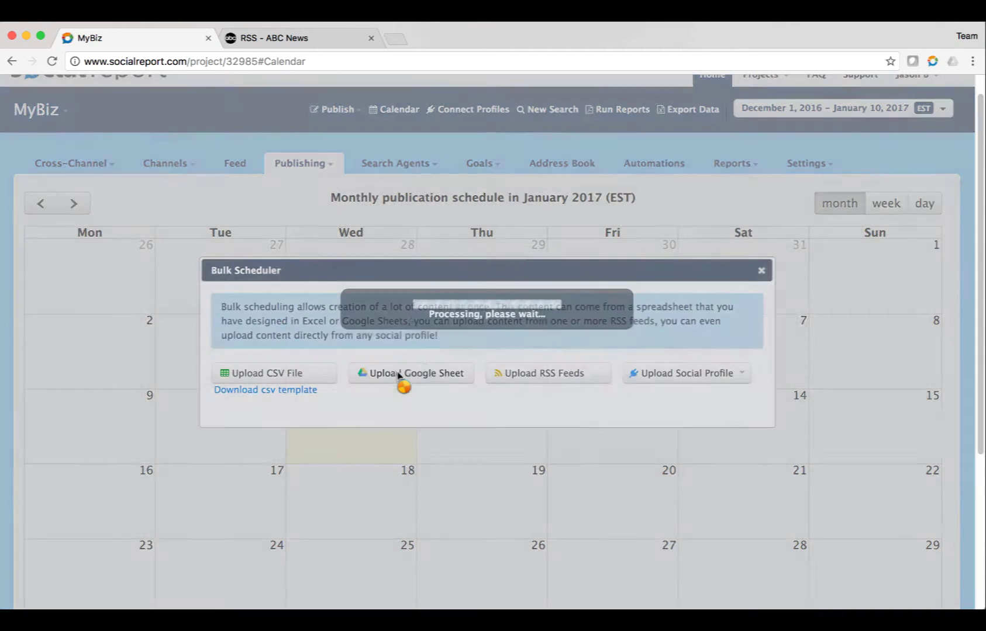
pyautogui.moveTo(440, 269); pyautogui.dragTo(437, 206)
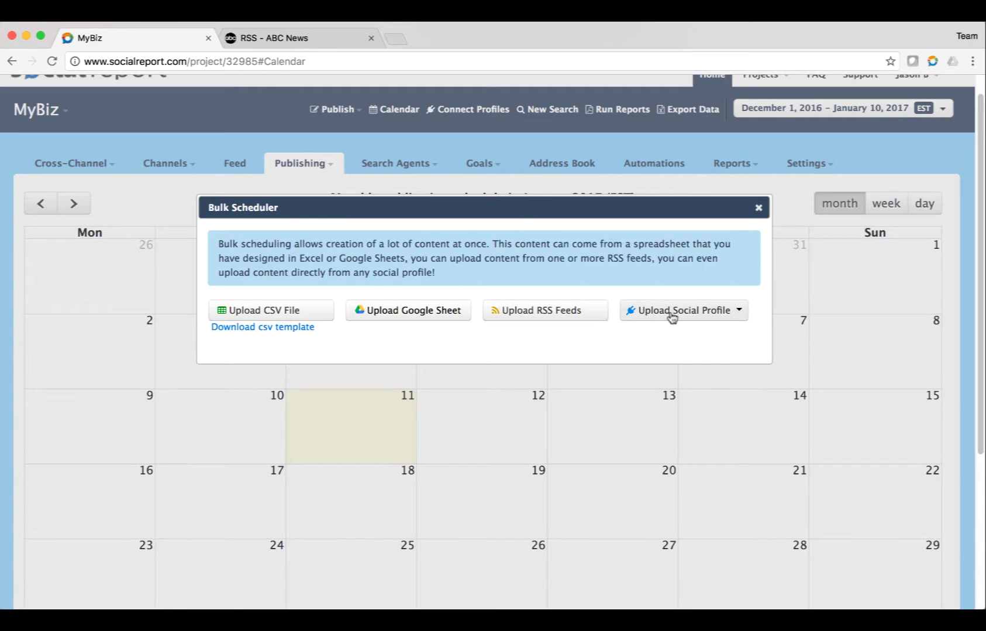
pyautogui.click(529, 315)
pyautogui.click(531, 311)
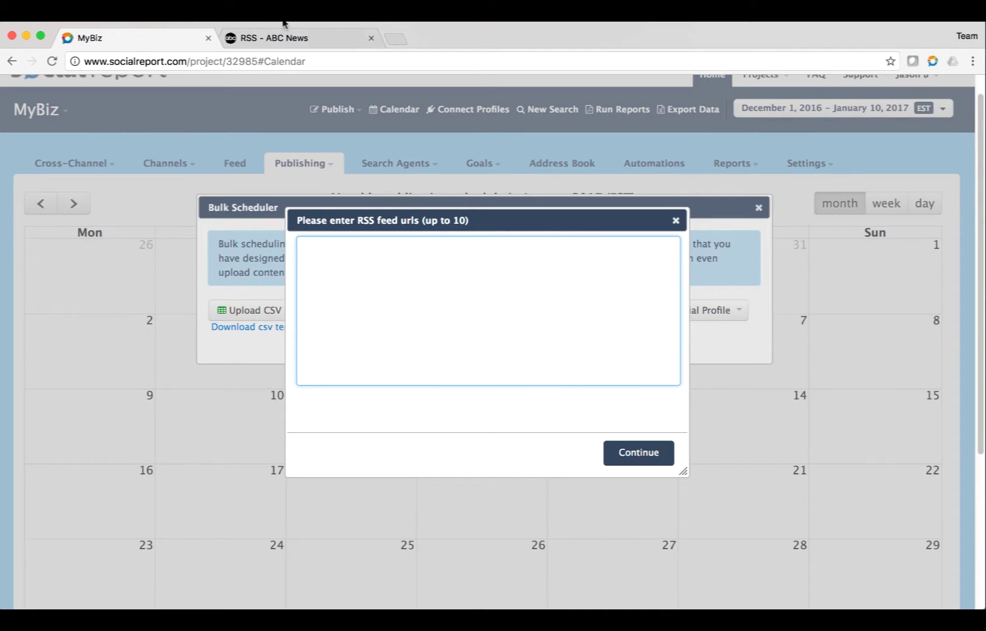
# Step: Open the Technology Headlines feed from the ABC News RSS page and copy its URL
pyautogui.click(274, 38)
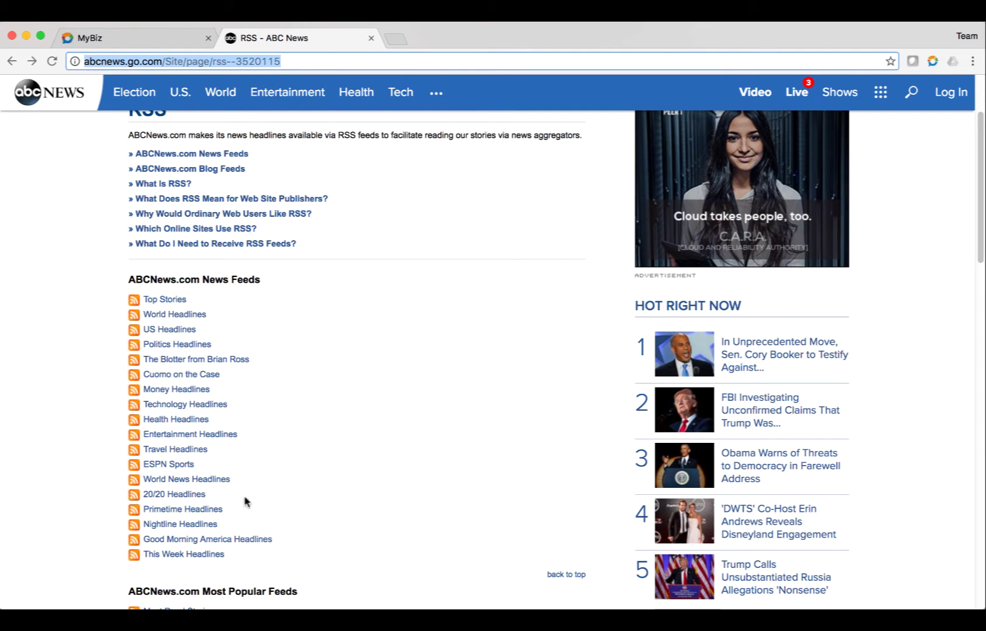
pyautogui.click(201, 409)
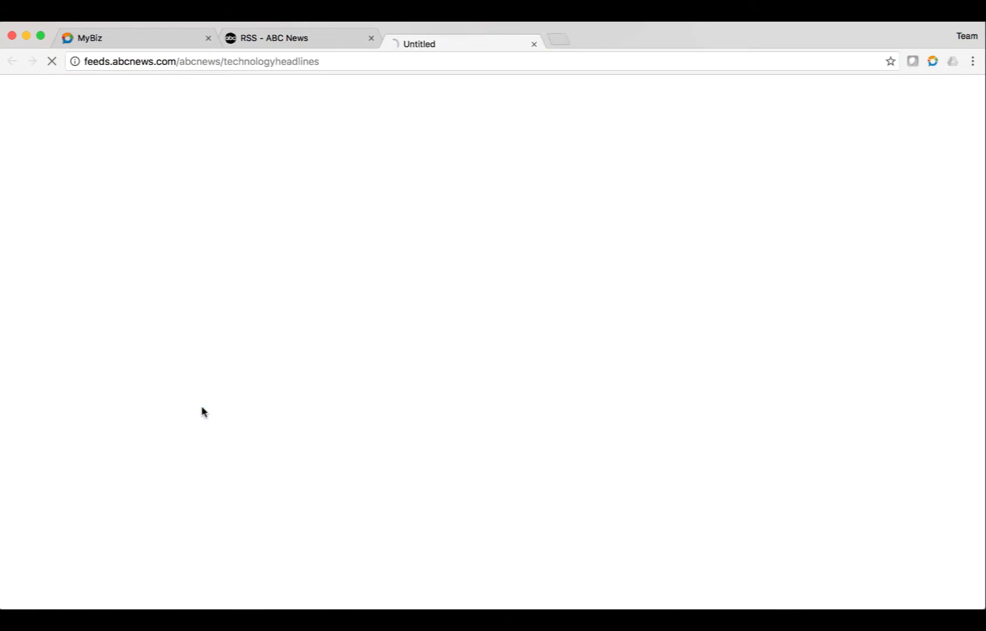
pyautogui.click(305, 42)
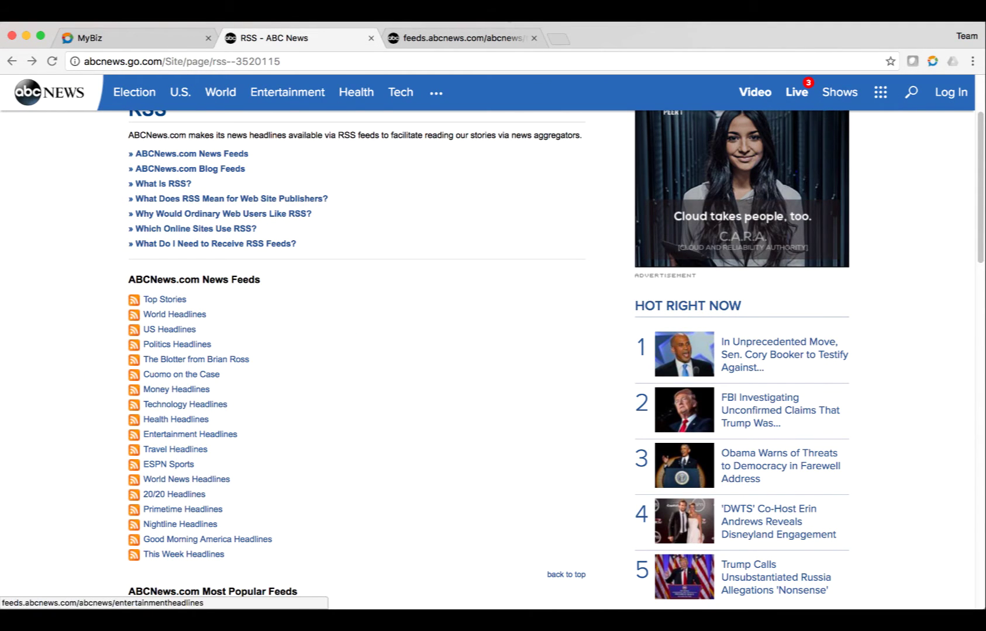
pyautogui.click(489, 35)
pyautogui.click(466, 65)
pyautogui.press('super+c')
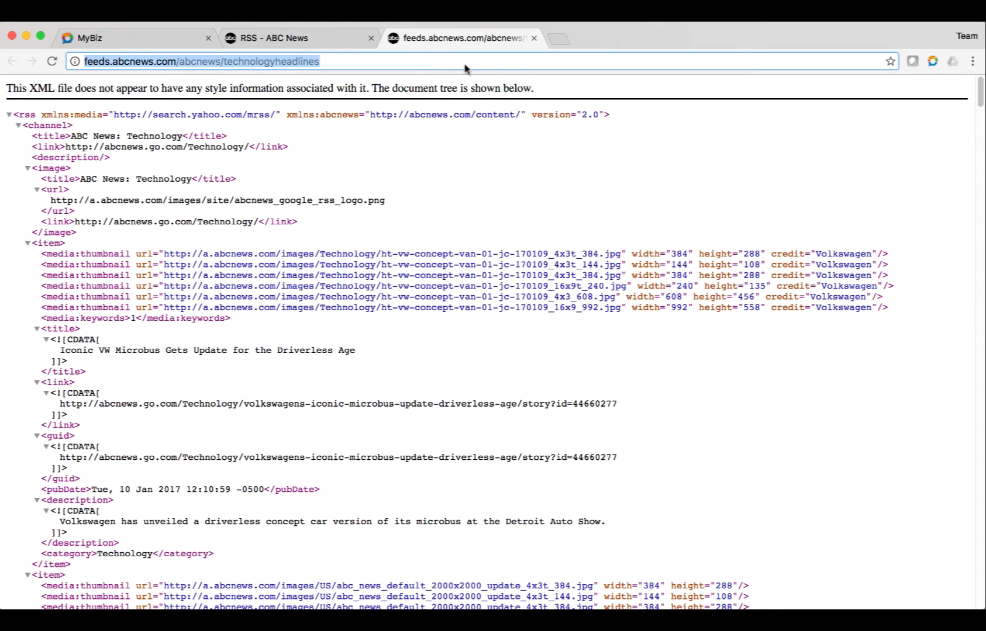
pyautogui.click(88, 38)
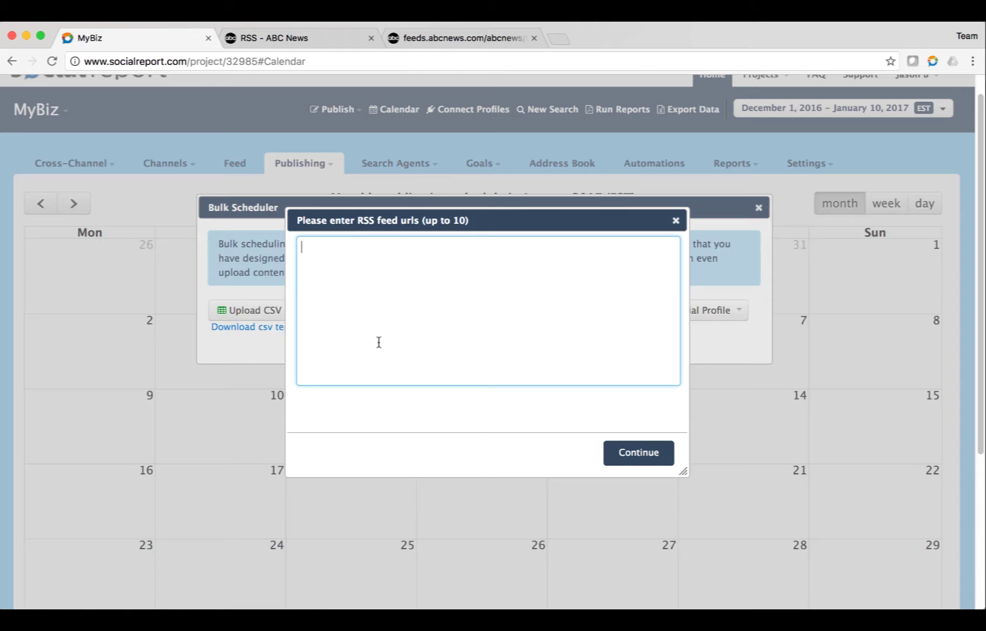
pyautogui.press('super+v')
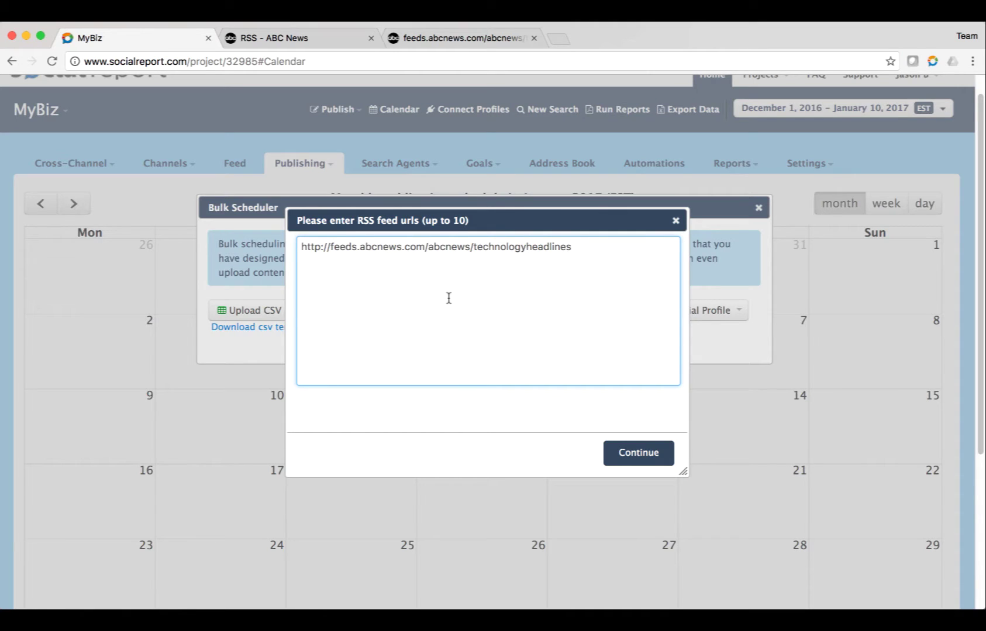
pyautogui.click(637, 454)
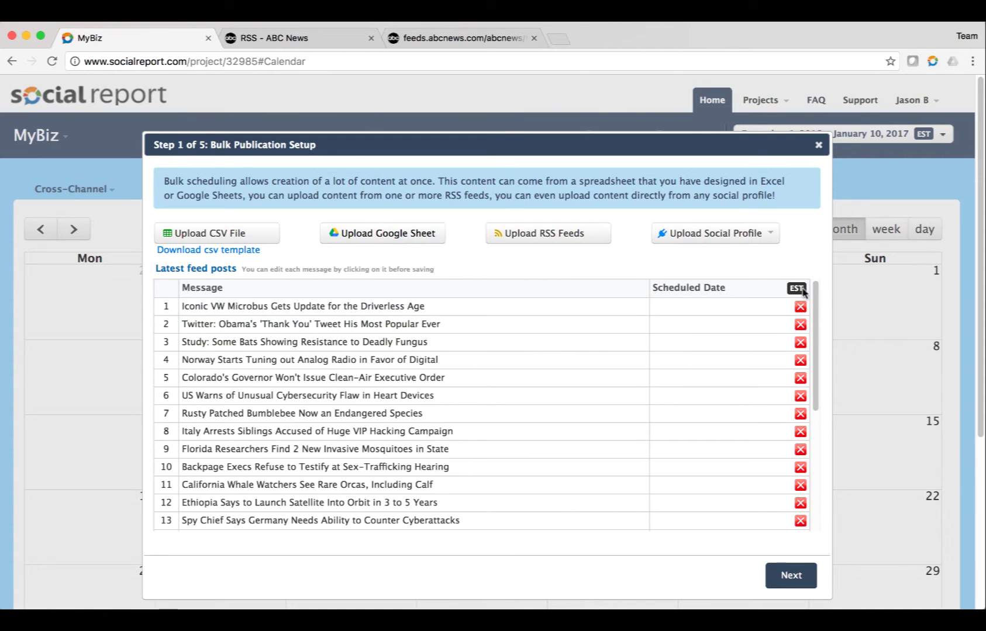
# Step: View the scheduling options of the first feed post, about the VW Microbus, and close them without changes
pyautogui.moveTo(816, 298); pyautogui.dragTo(834, 277)
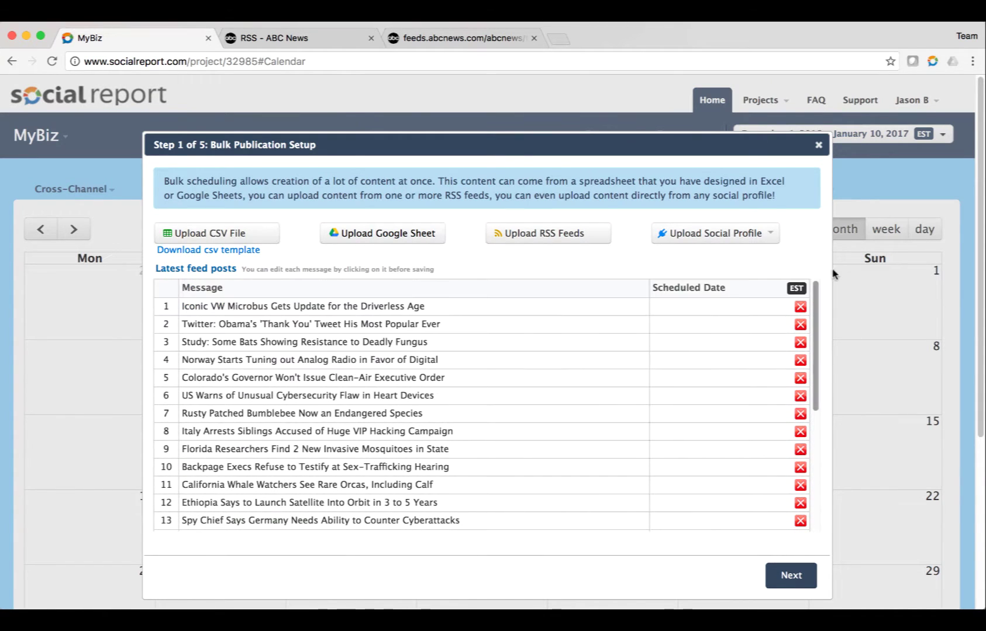
pyautogui.click(683, 311)
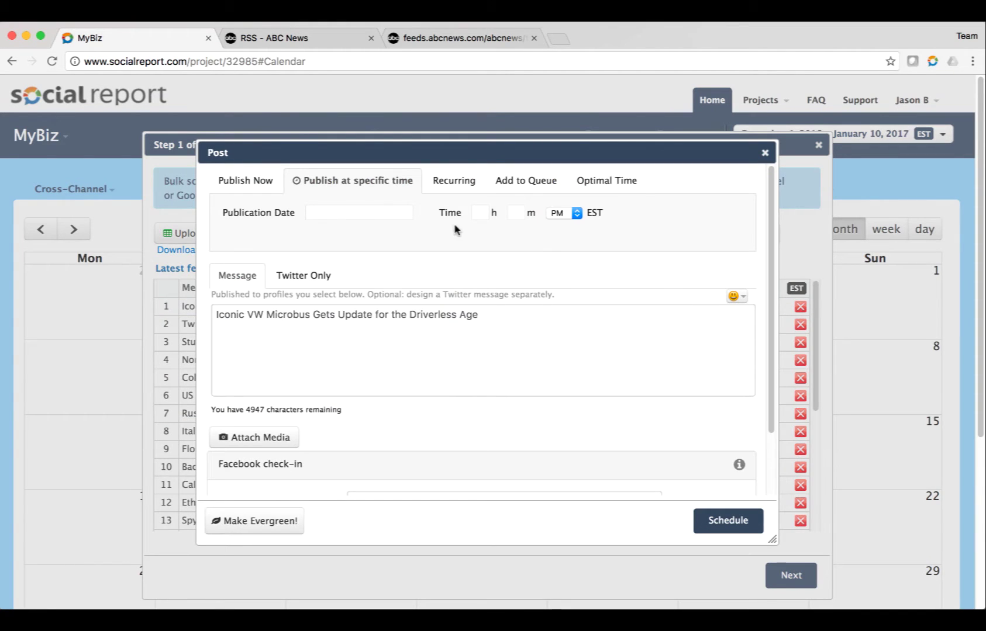
pyautogui.click(764, 153)
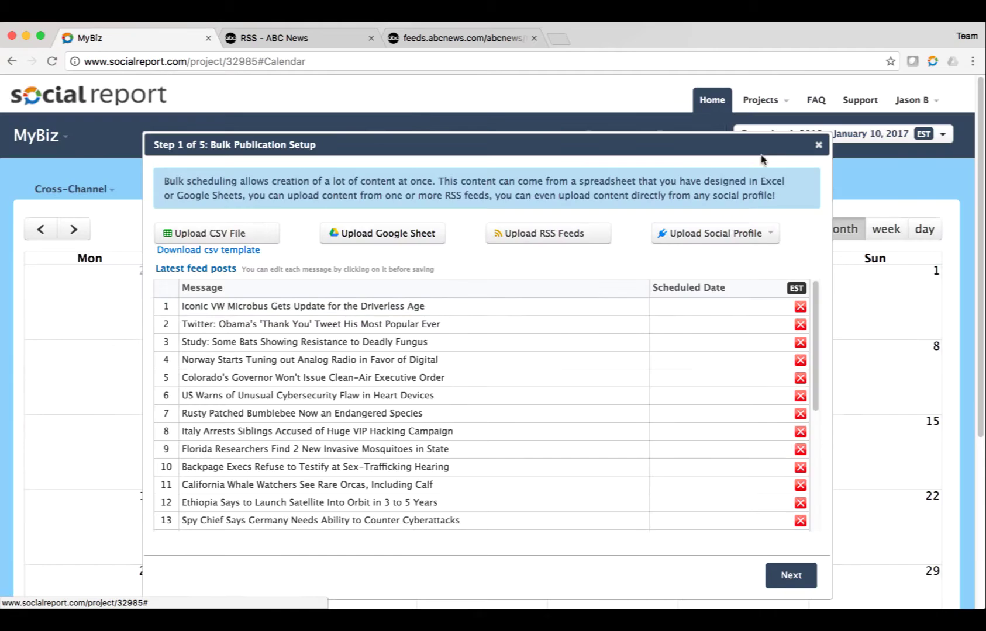
# Step: Add the unscheduled feed posts to the queue and select My Personal Profile and TEST PLS IGNORE as target profiles
pyautogui.click(789, 580)
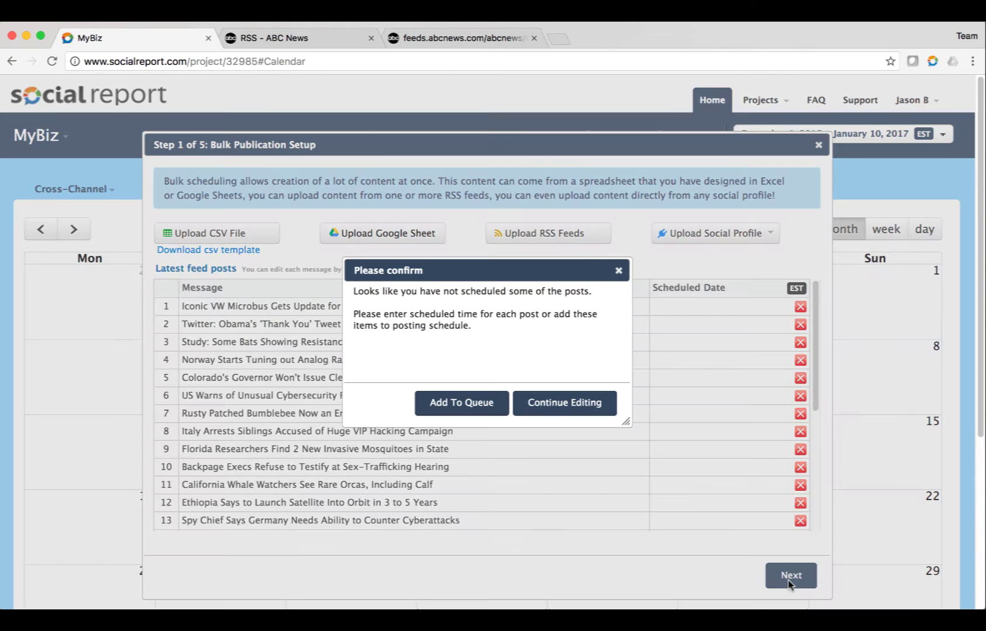
pyautogui.click(462, 410)
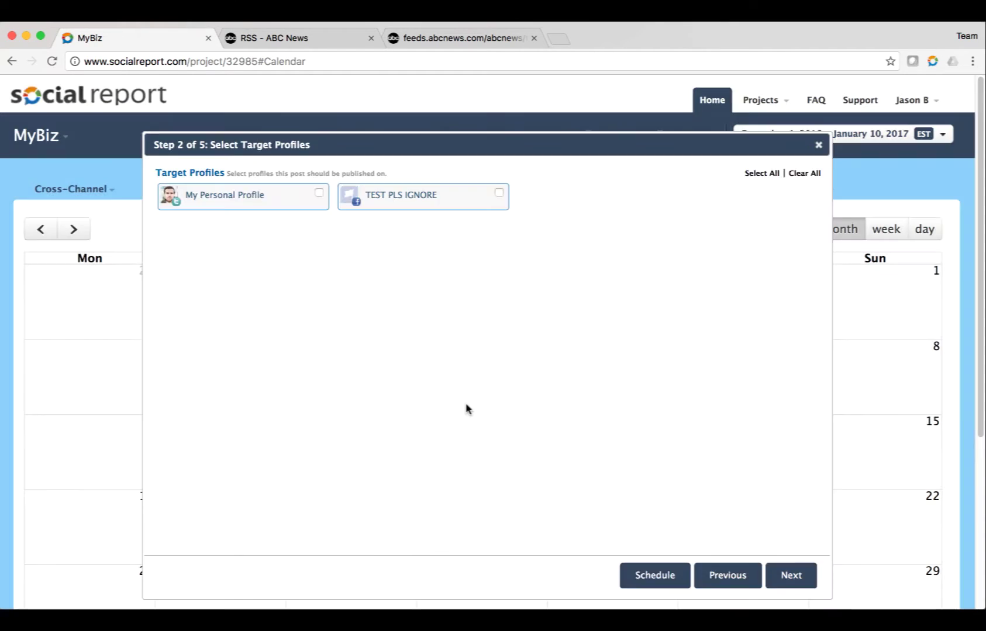
pyautogui.click(320, 197)
pyautogui.click(319, 194)
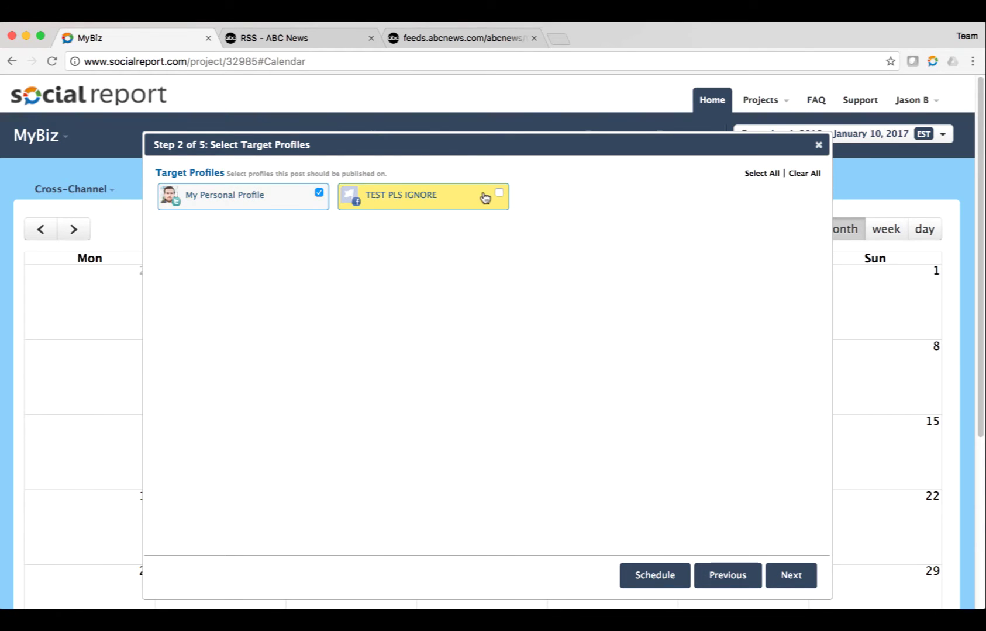
pyautogui.click(499, 193)
pyautogui.click(791, 579)
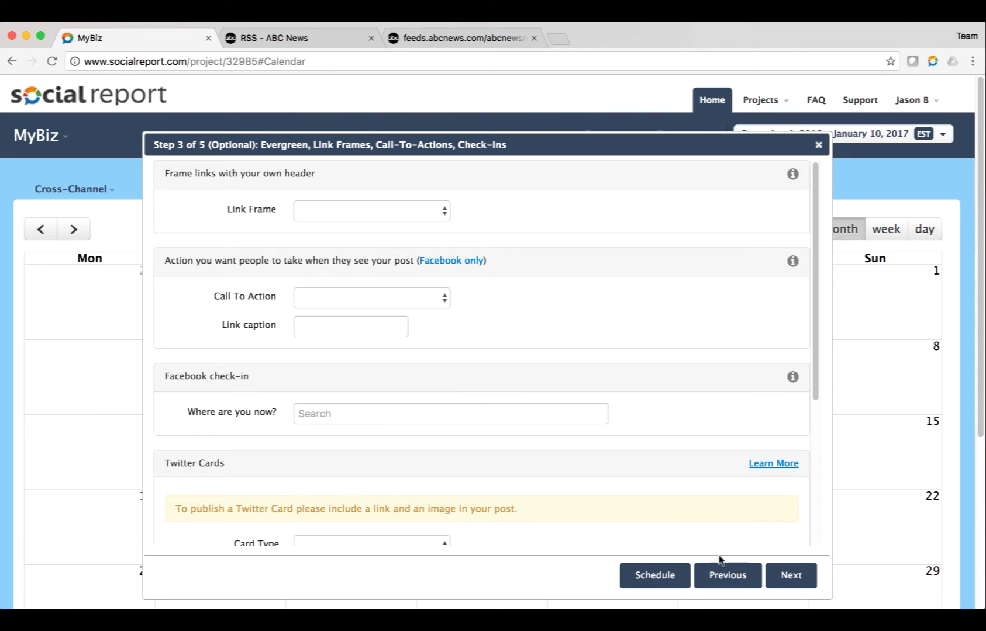
pyautogui.click(778, 584)
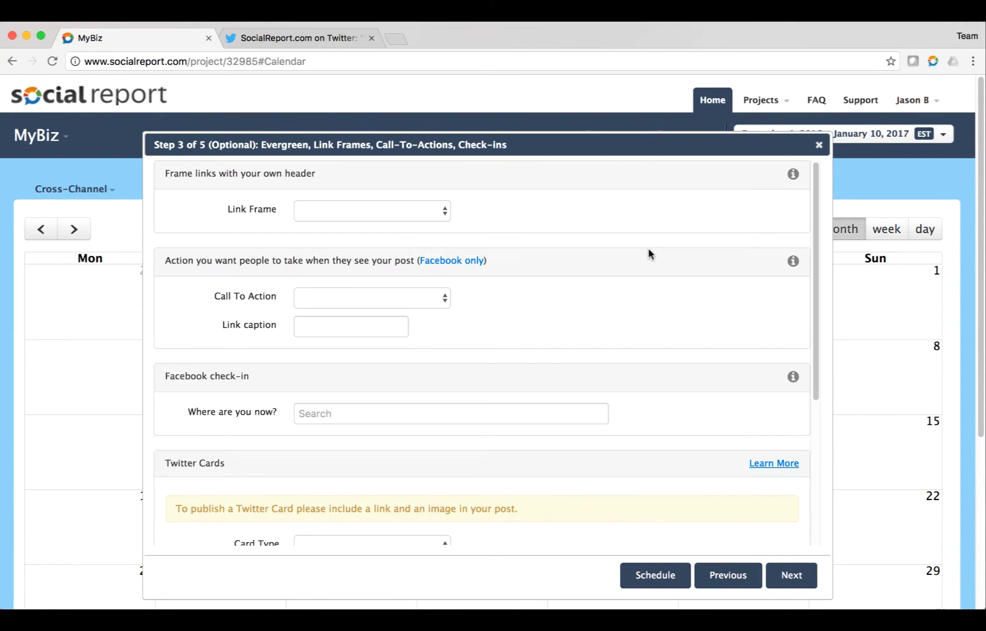
pyautogui.click(330, 214)
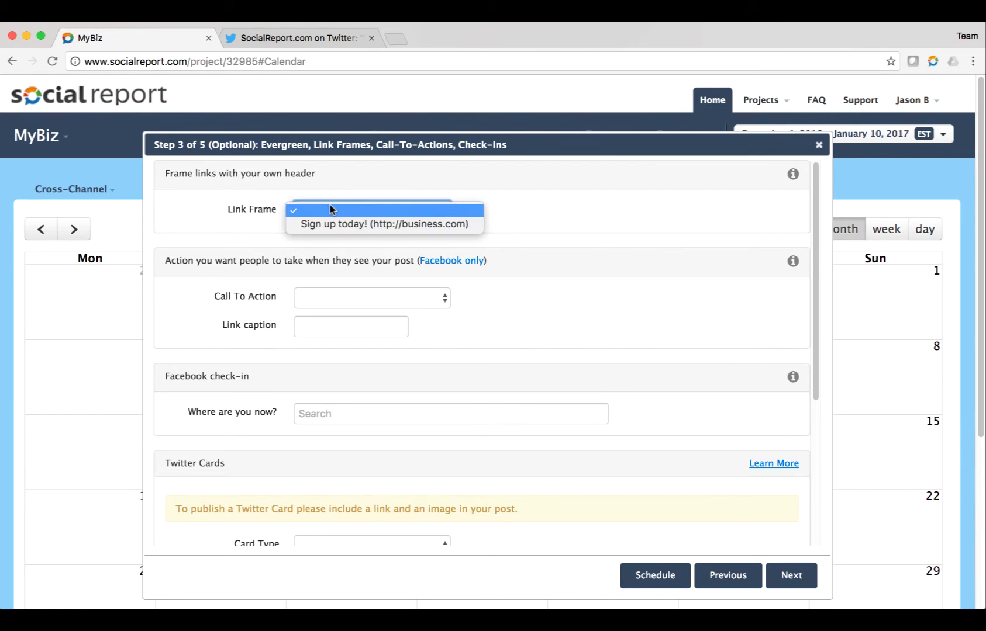
pyautogui.click(330, 224)
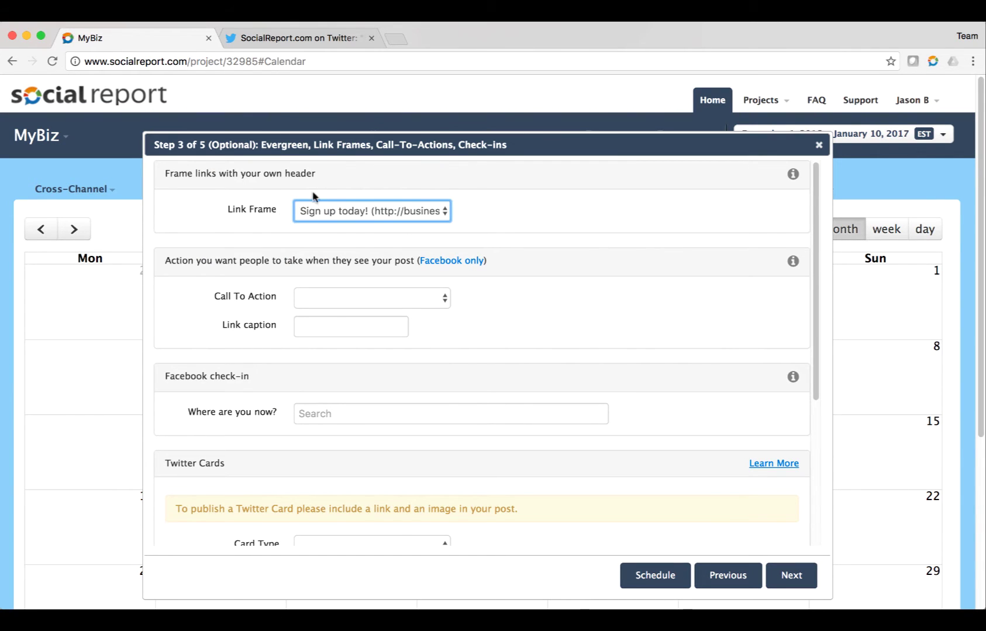
# Step: Examine the framed article linked from the SocialReport.com tweet as a link frame example, and return to the bulk publication setup
pyautogui.click(310, 38)
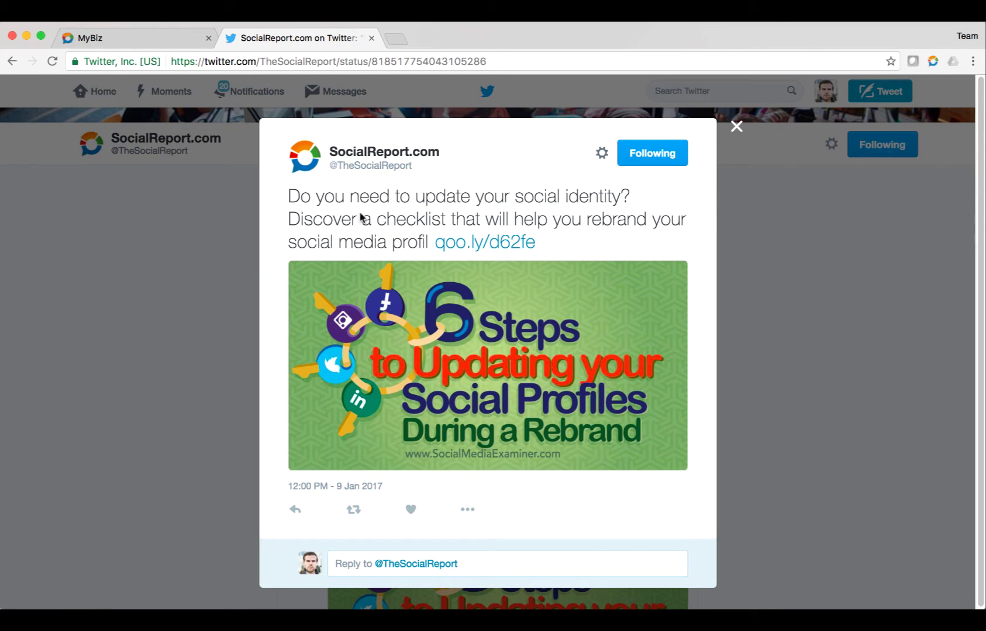
pyautogui.click(473, 252)
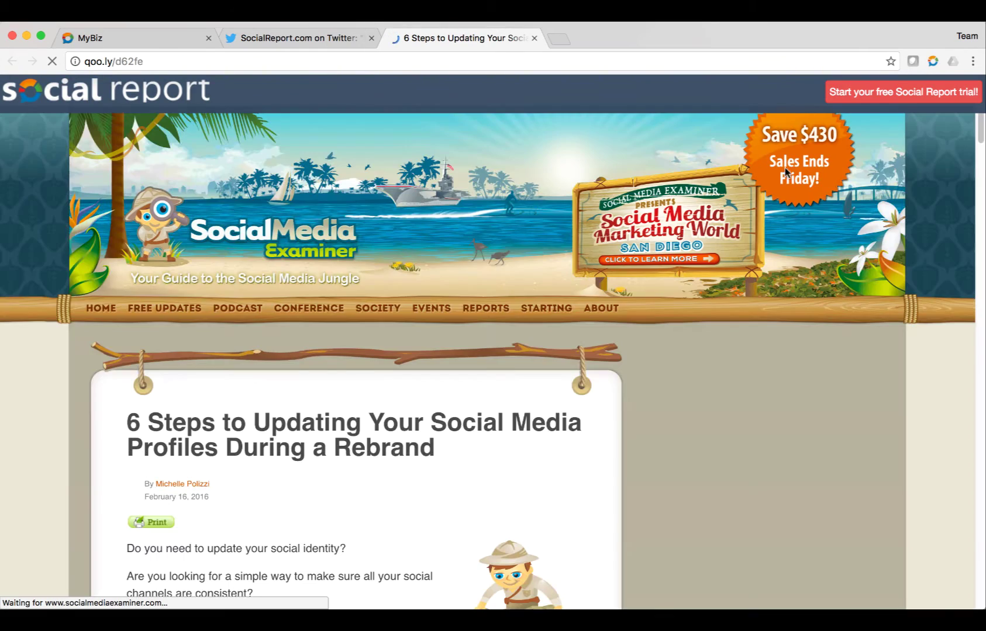
pyautogui.moveTo(982, 130)
pyautogui.mouseDown()
pyautogui.moveTo(982, 164)
pyautogui.moveTo(981, 117)
pyautogui.mouseUp()
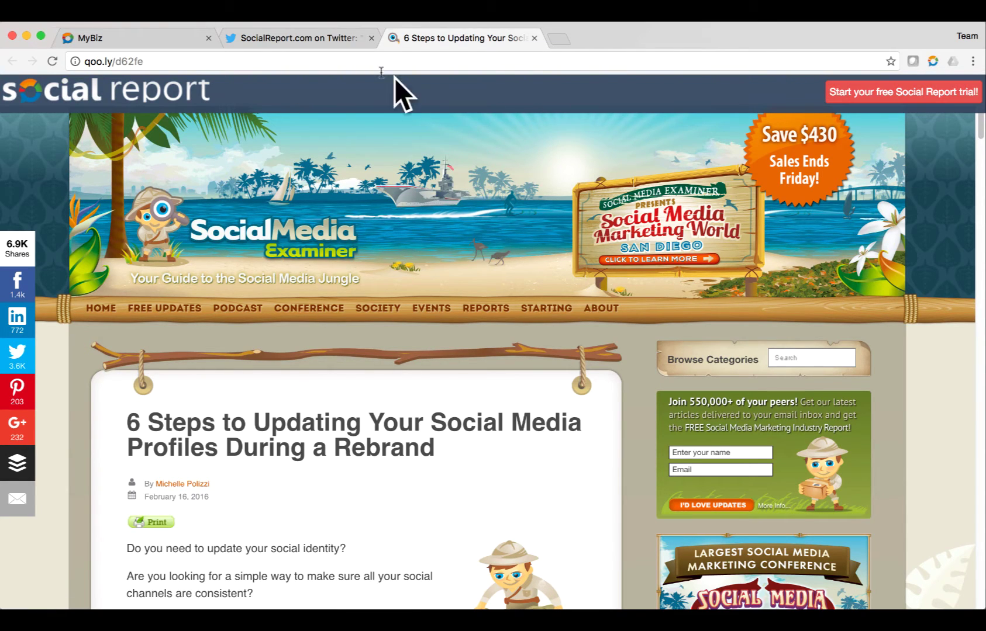
pyautogui.click(266, 41)
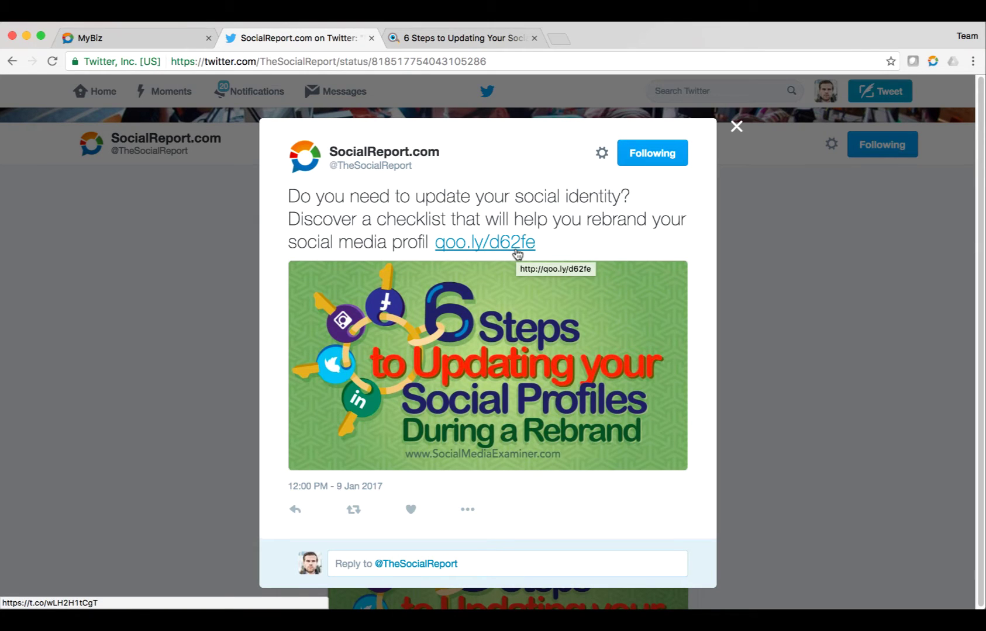
pyautogui.click(443, 40)
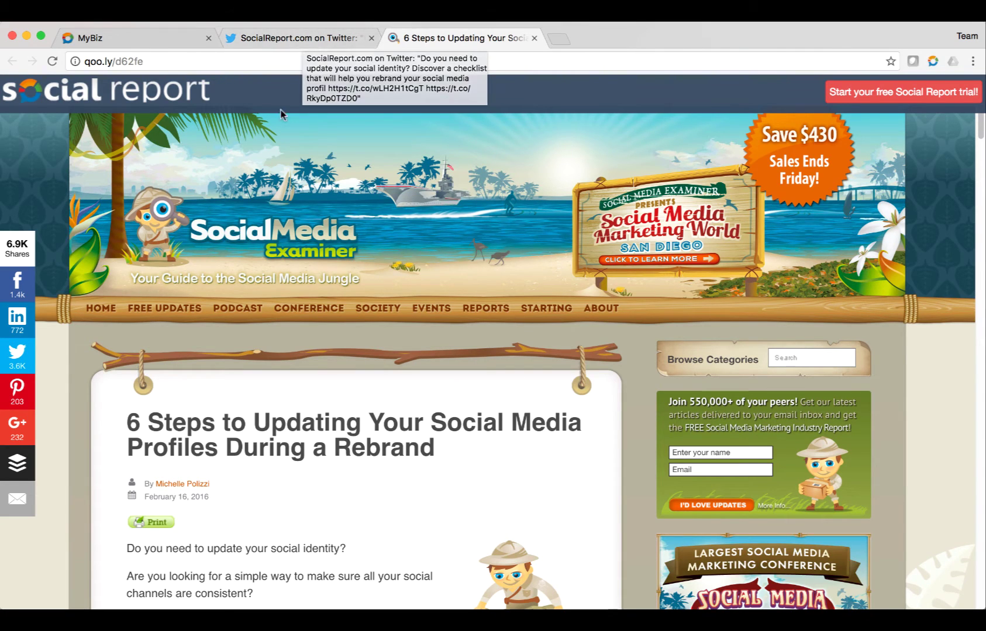
pyautogui.click(137, 40)
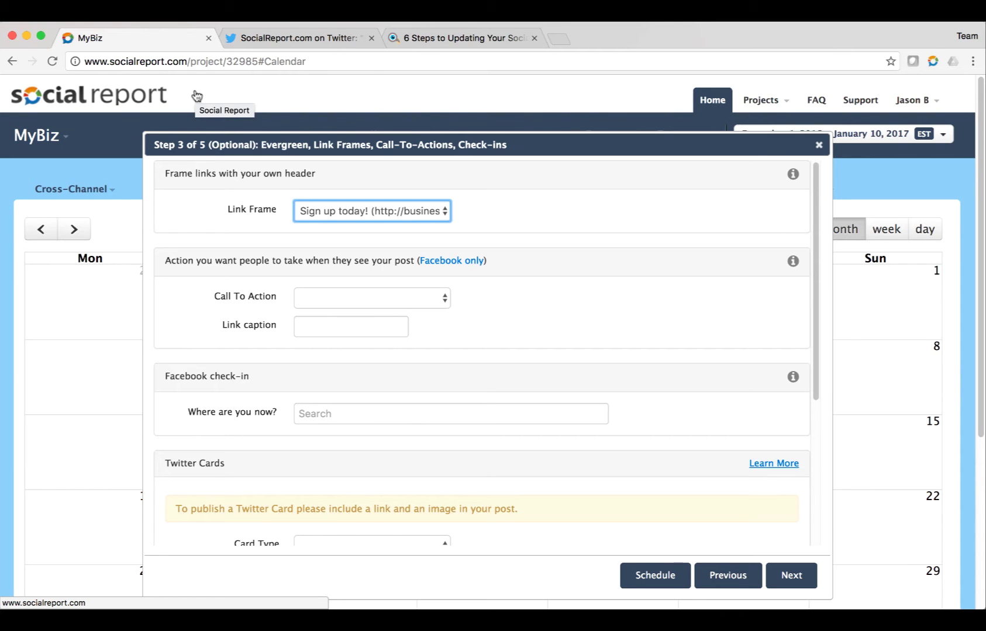
# Step: Leave the remaining optional campaign settings unchanged and schedule the bulk posts
pyautogui.click(768, 12)
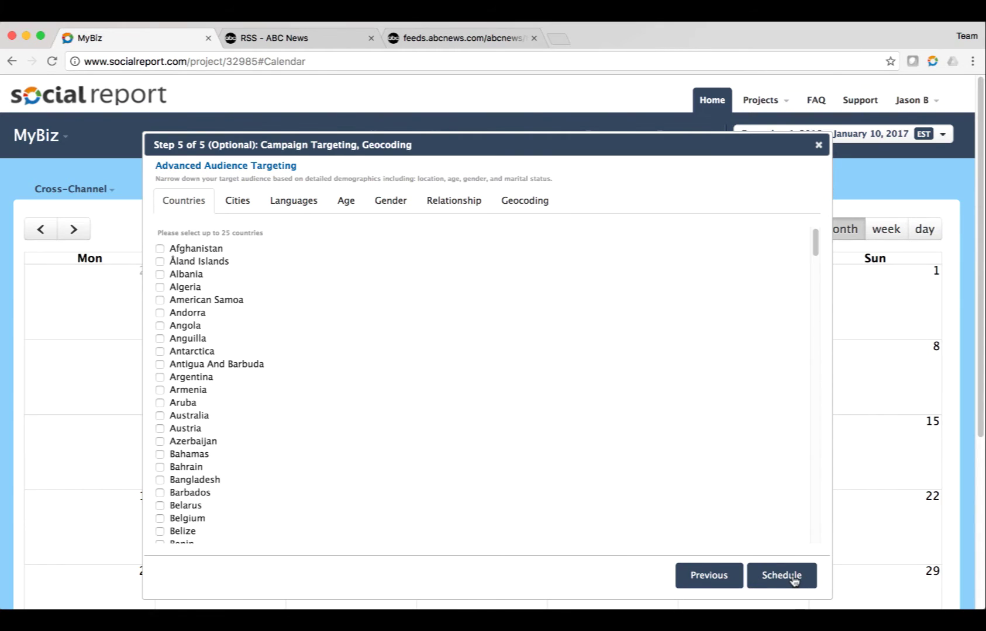
pyautogui.click(784, 576)
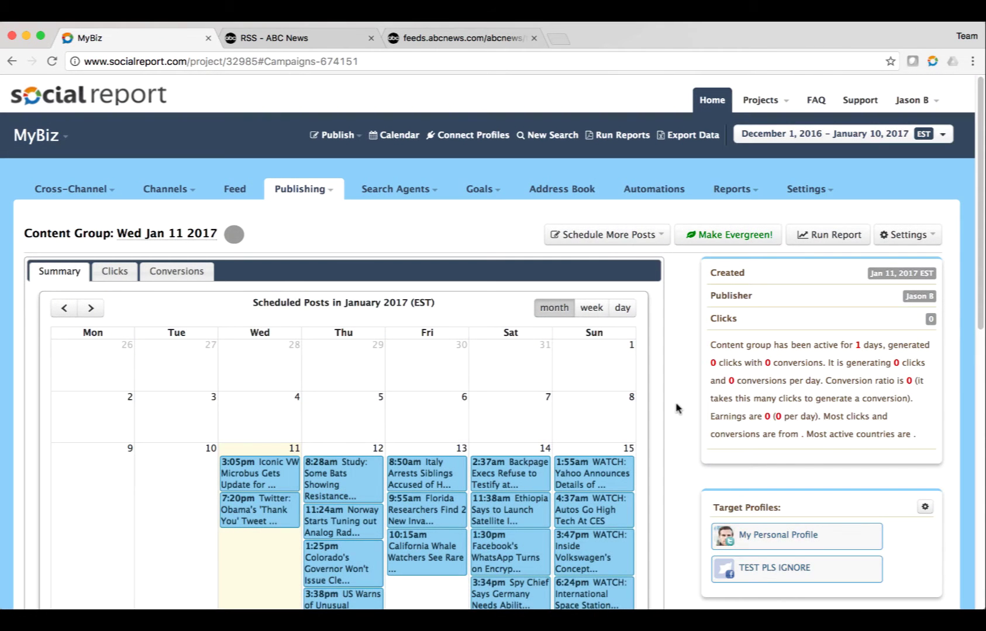
# Step: Review the scheduled posts in the new content group and in the monthly publishing calendar
pyautogui.scroll(-5, 676, 403)
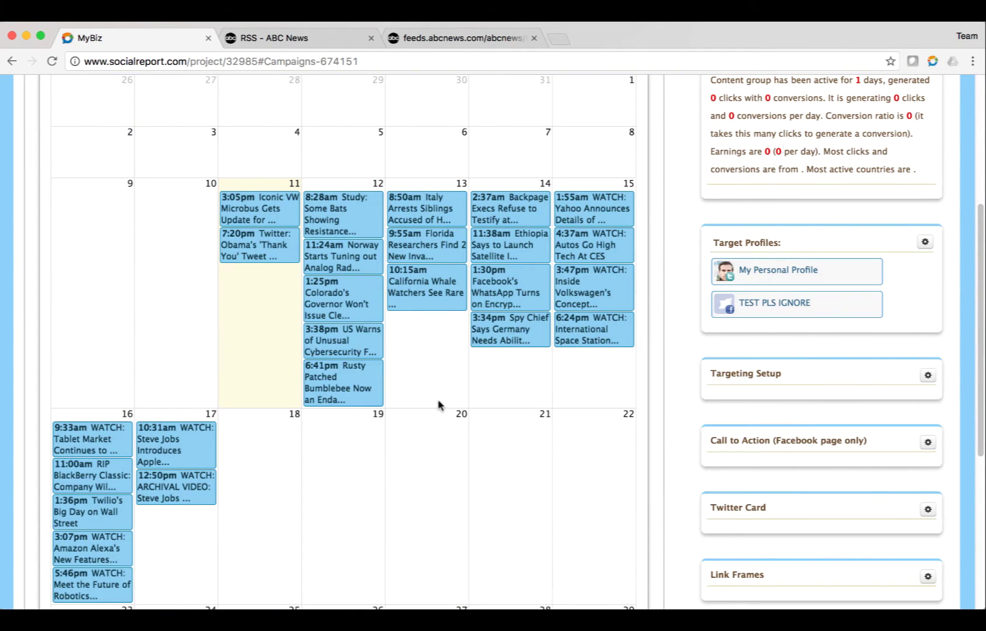
pyautogui.scroll(5, 120, 363)
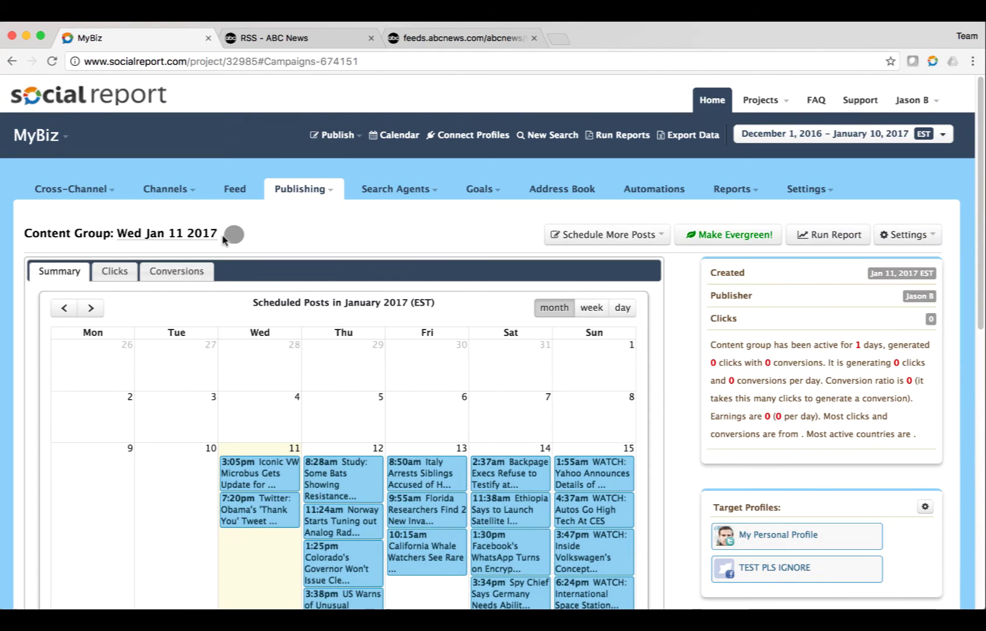
pyautogui.click(287, 190)
pyautogui.click(281, 213)
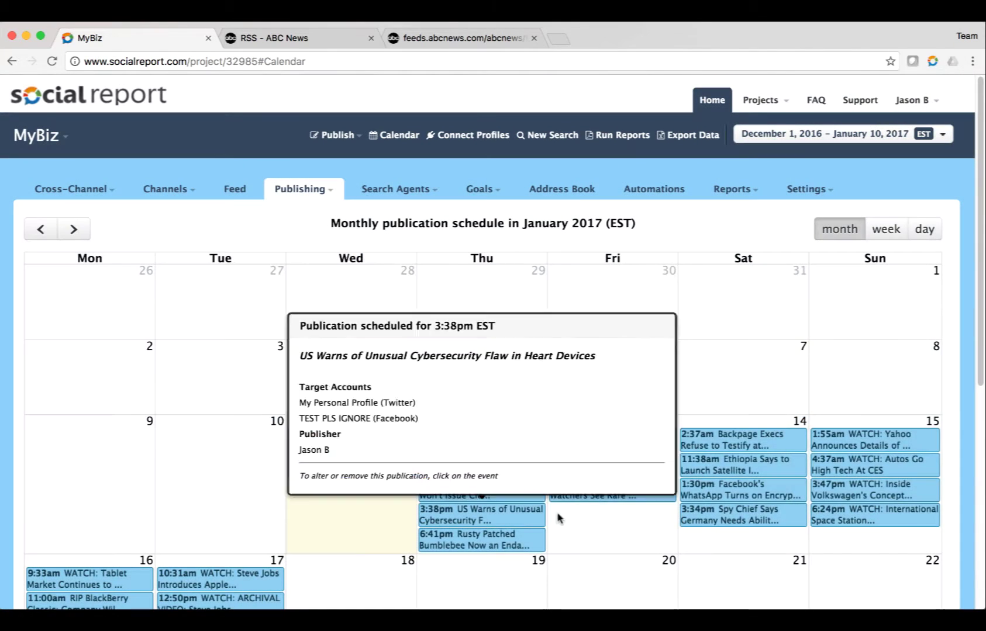
# Step: Review the January calendar, and start a new bulk schedule that uploads content from a Twitter profile
pyautogui.scroll(-6, 857, 486)
pyautogui.scroll(2, 407, 261)
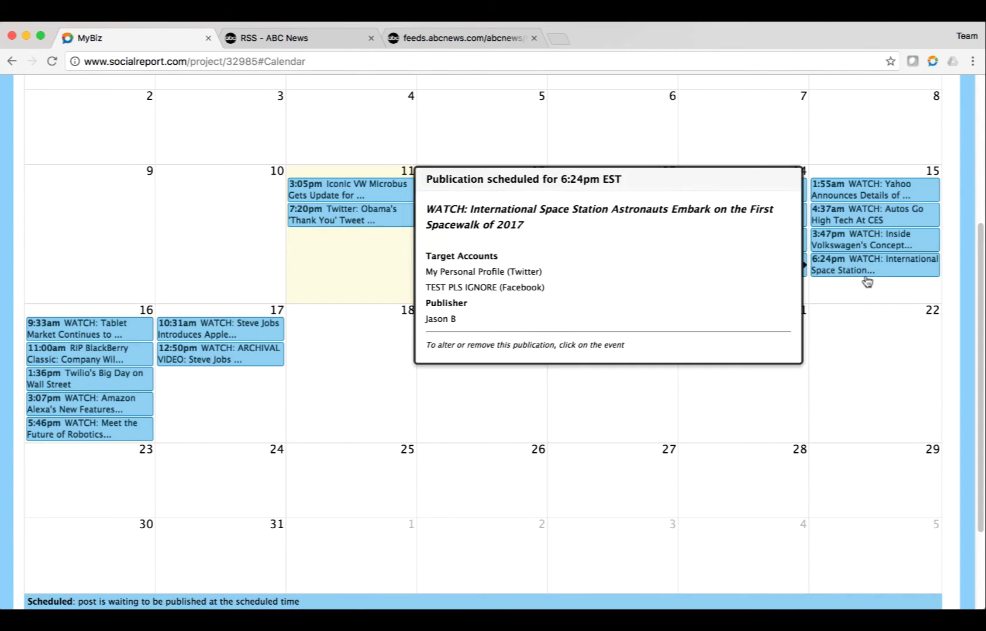
pyautogui.scroll(1, 276, 360)
pyautogui.scroll(5, 275, 357)
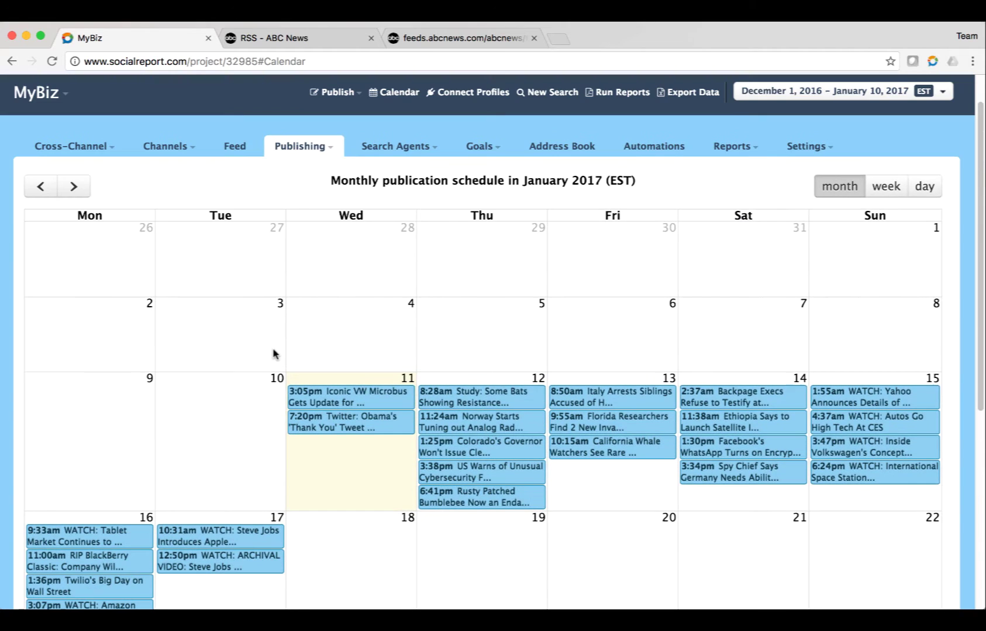
pyautogui.click(296, 148)
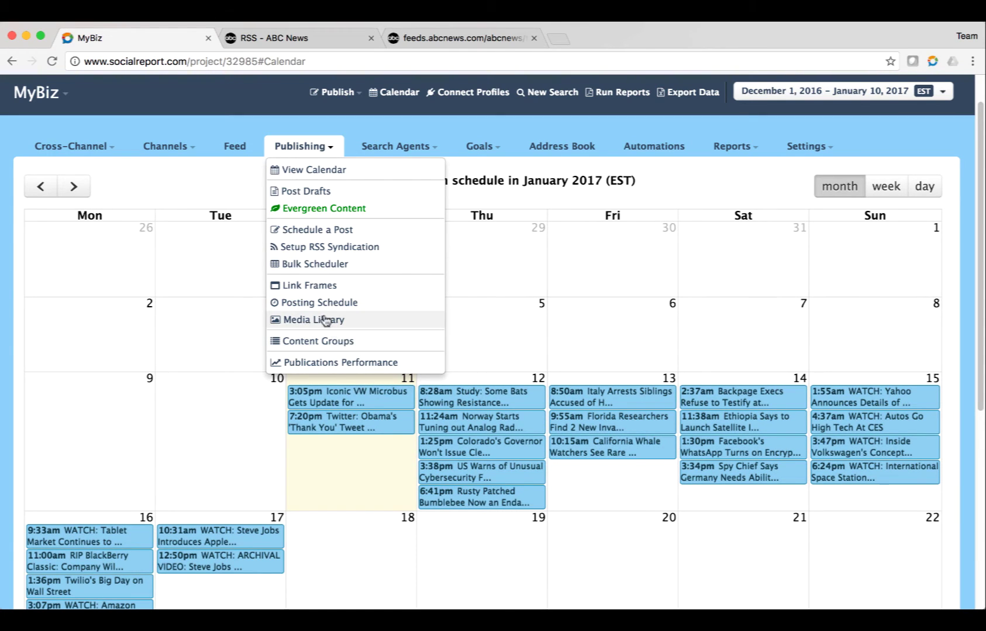
pyautogui.click(339, 266)
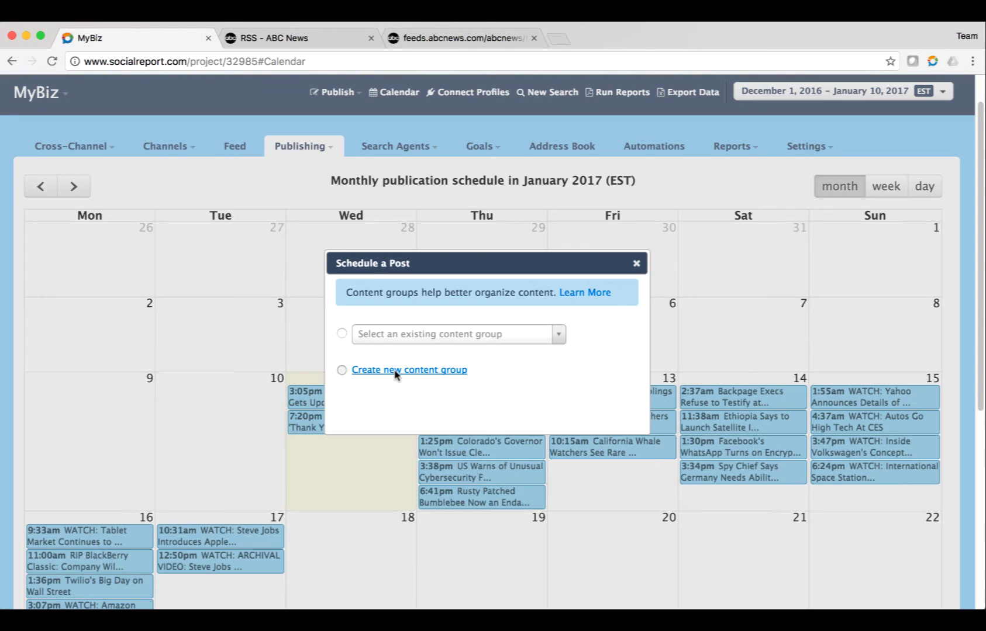
pyautogui.click(650, 373)
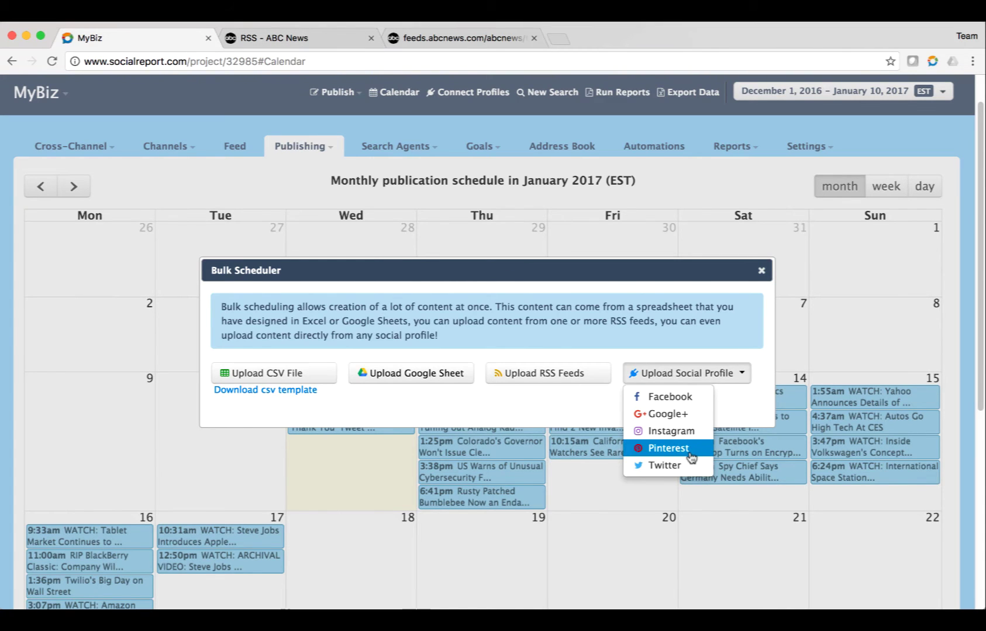
pyautogui.click(672, 464)
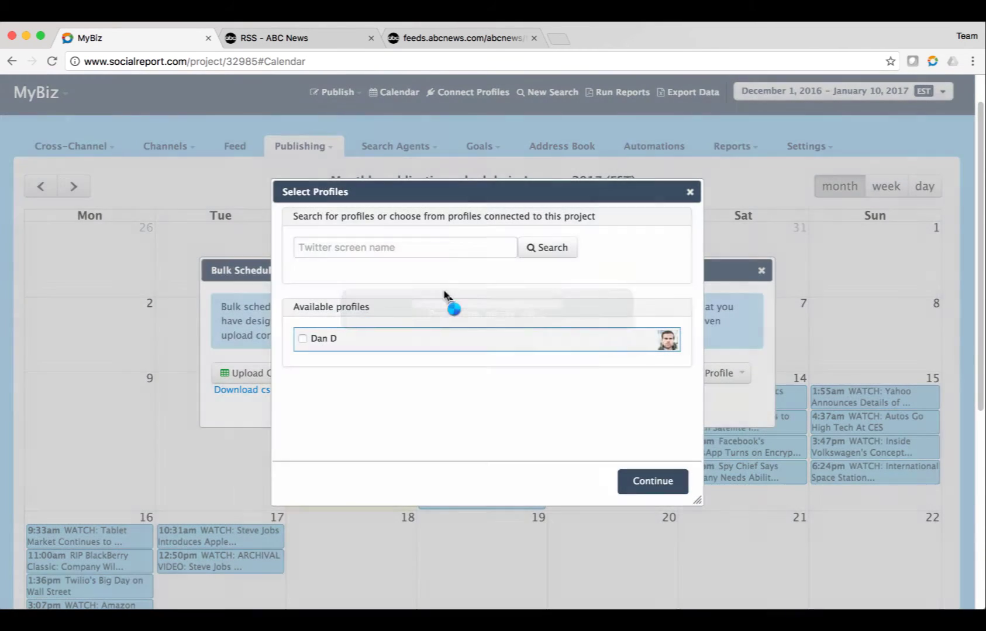
# Step: Search the Twitter profiles for "abc" and load the posts of the ABC News profile
pyautogui.click(392, 246)
pyautogui.write('abc')
pyautogui.click(555, 249)
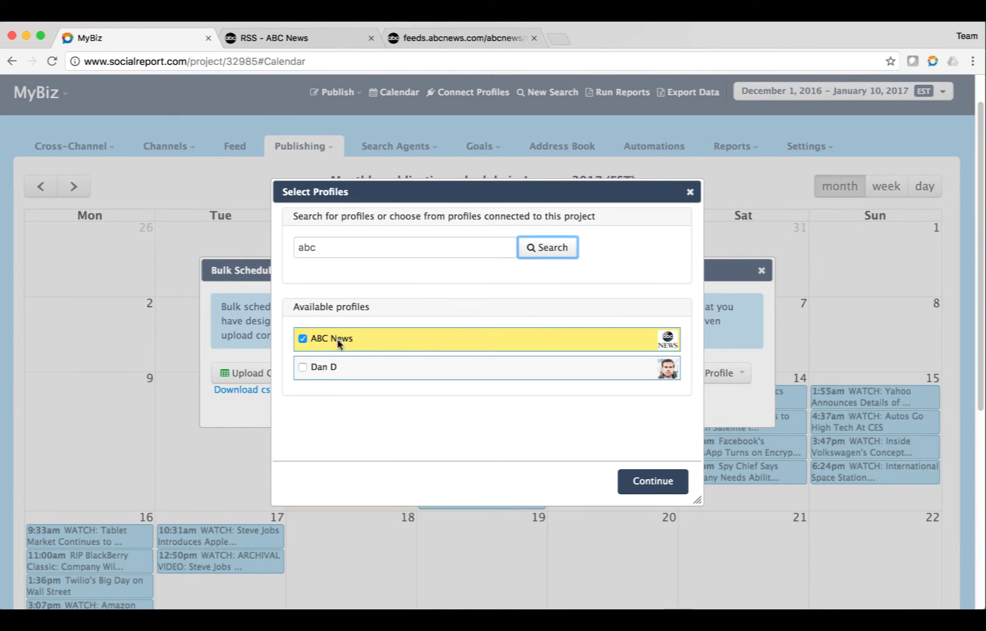
pyautogui.click(673, 488)
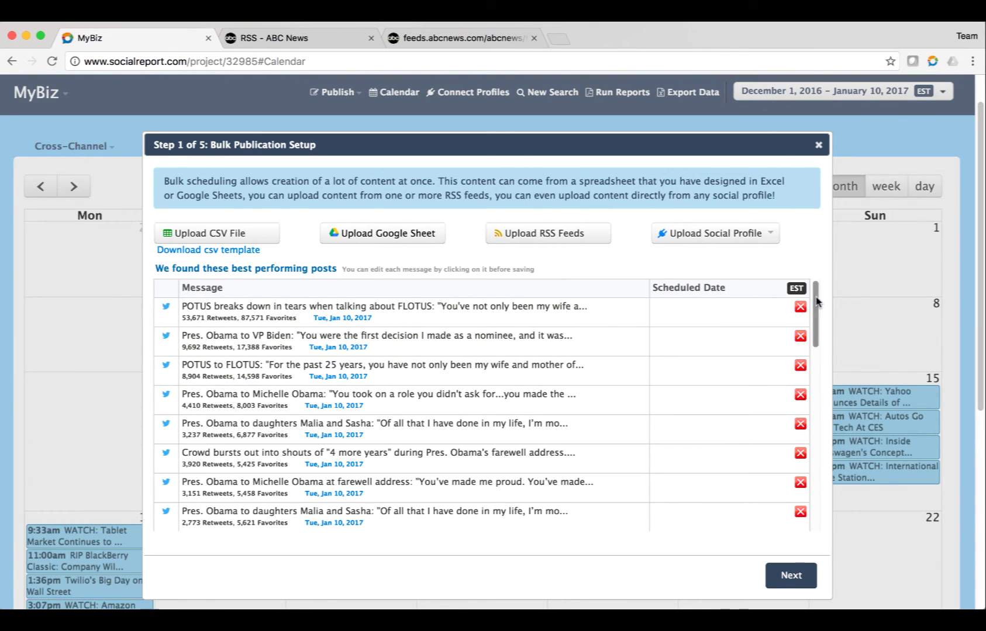
# Step: Remove posts from the middle of the best performing ABC News list, keeping only the first two and the last five
pyautogui.moveTo(815, 307); pyautogui.dragTo(837, 304)
pyautogui.click(801, 511)
pyautogui.click(800, 482)
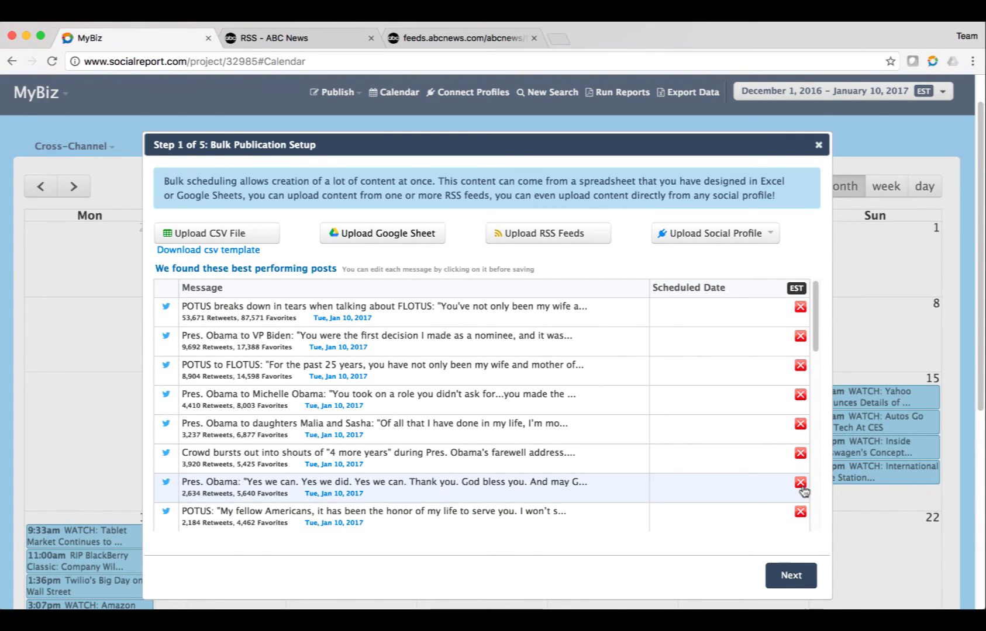
pyautogui.click(800, 453)
pyautogui.click(800, 424)
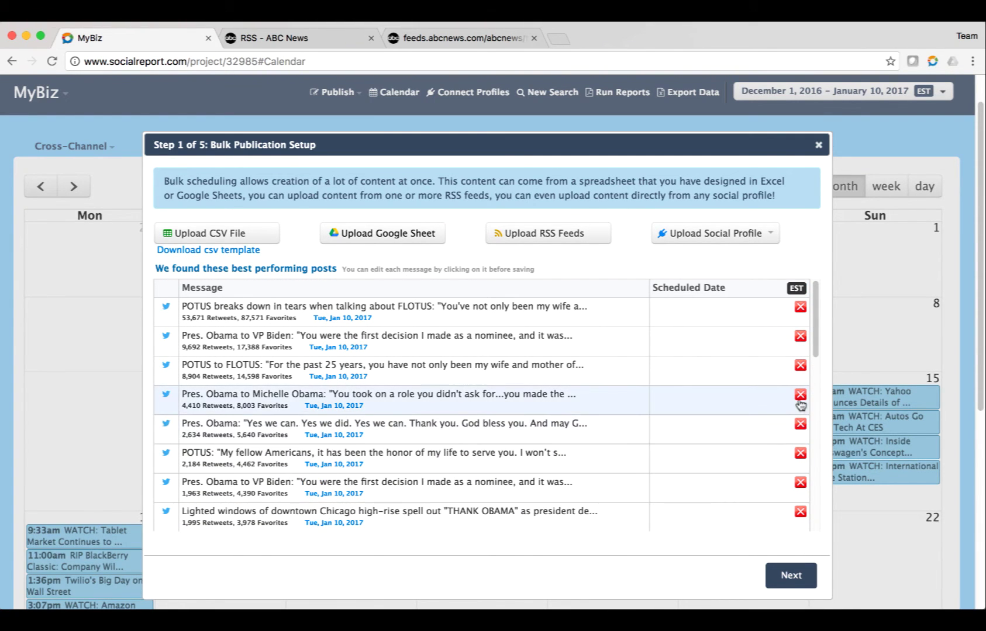
pyautogui.click(800, 395)
pyautogui.click(800, 365)
pyautogui.click(800, 366)
pyautogui.click(800, 365)
pyautogui.tripleClick(800, 365)
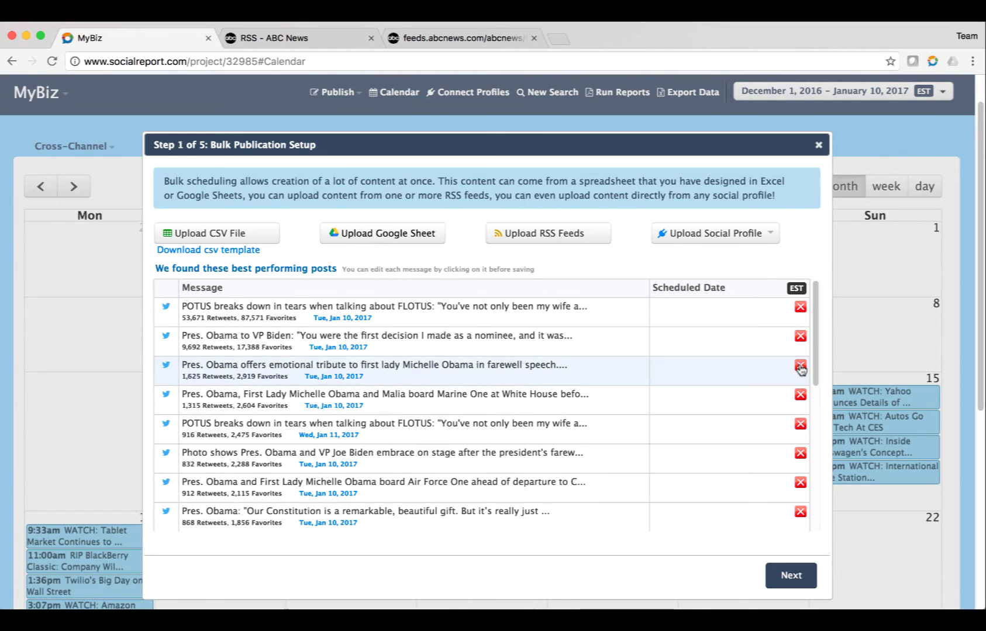
pyautogui.doubleClick(800, 365)
pyautogui.tripleClick(800, 365)
pyautogui.tripleClick(800, 366)
pyautogui.doubleClick(800, 366)
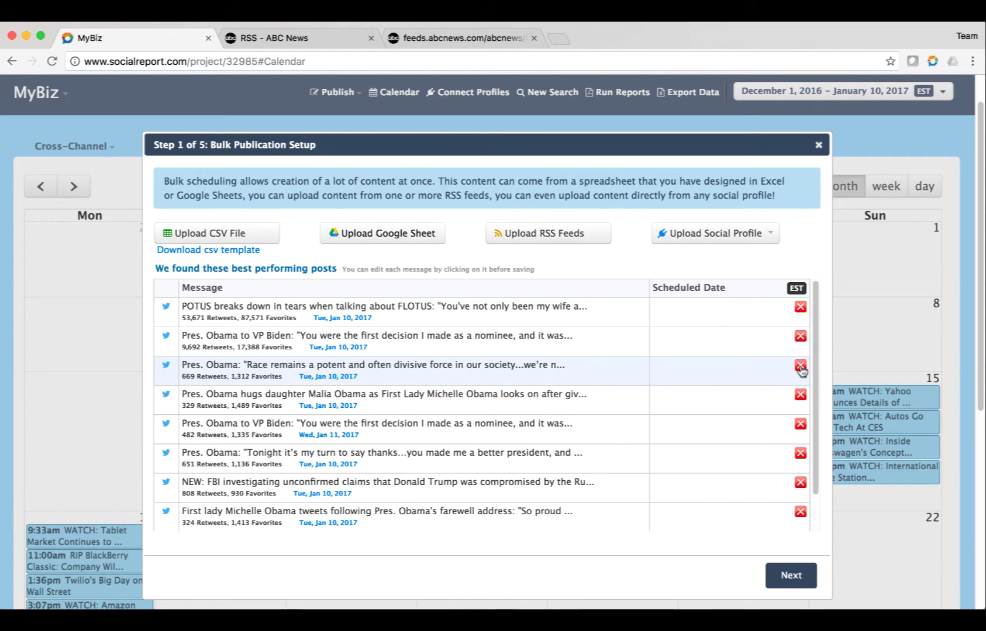
pyautogui.doubleClick(800, 365)
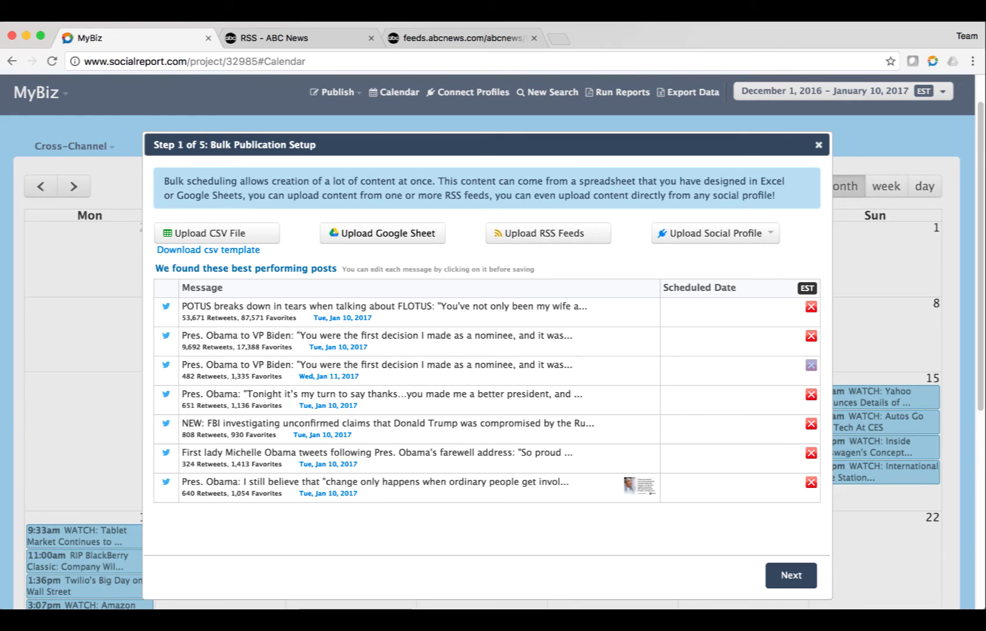
# Step: Add the remaining ABC News posts to the queue and schedule them for My Personal Profile and TEST PLS IGNORE
pyautogui.click(791, 578)
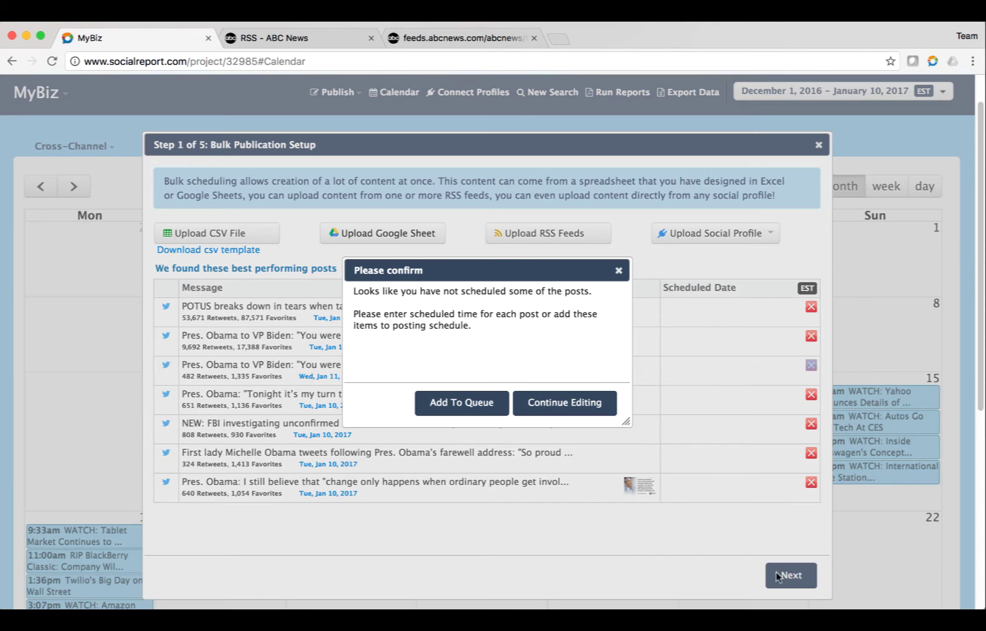
pyautogui.click(458, 406)
pyautogui.click(656, 575)
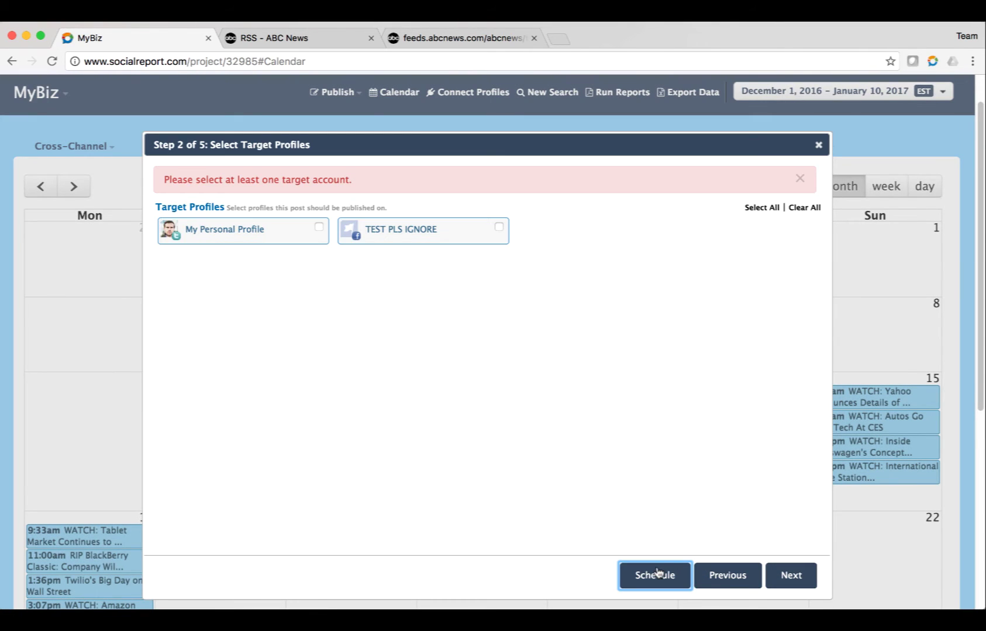
pyautogui.click(319, 227)
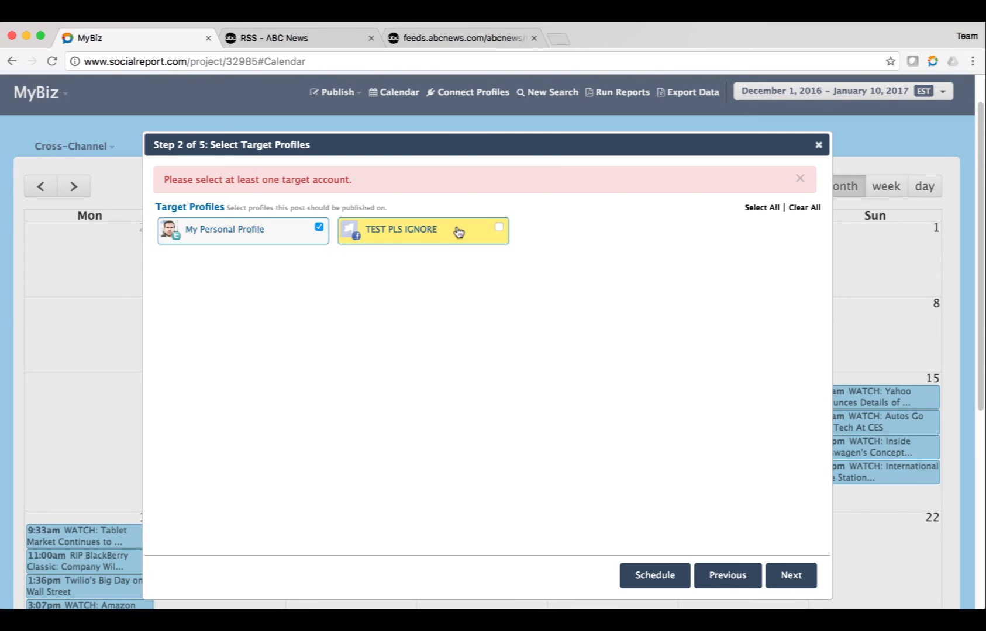
pyautogui.click(499, 226)
pyautogui.click(656, 576)
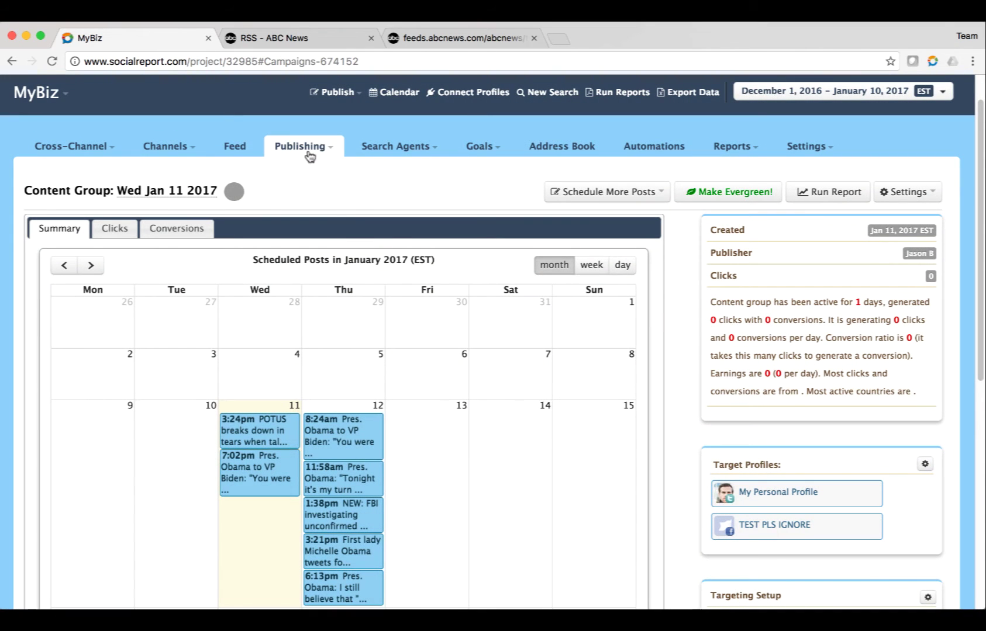
# Step: Review the newly scheduled ABC News tweets in the monthly publishing calendar
pyautogui.click(310, 157)
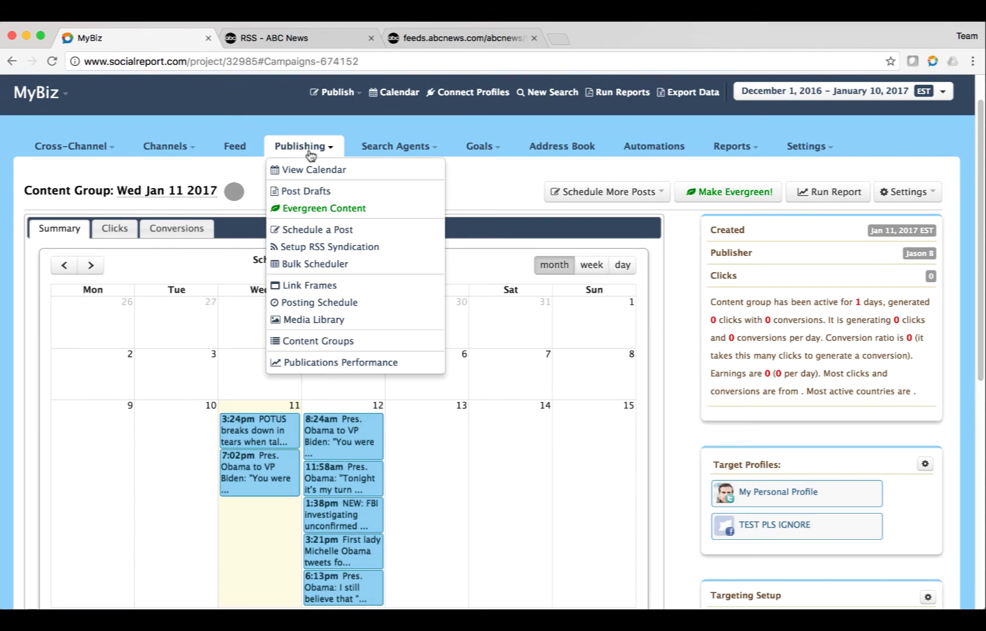
pyautogui.click(308, 169)
pyautogui.scroll(-2, 652, 495)
pyautogui.scroll(-3, 643, 491)
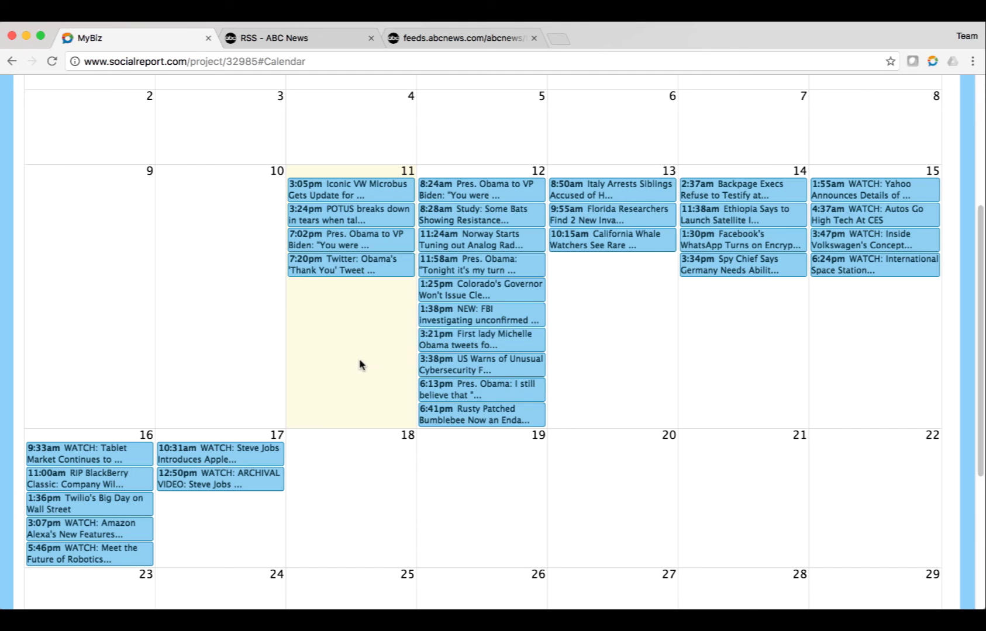
pyautogui.scroll(7, 359, 365)
# Step: Start another bulk schedule in a new content group that uploads content from a Pinterest profile
pyautogui.click(286, 190)
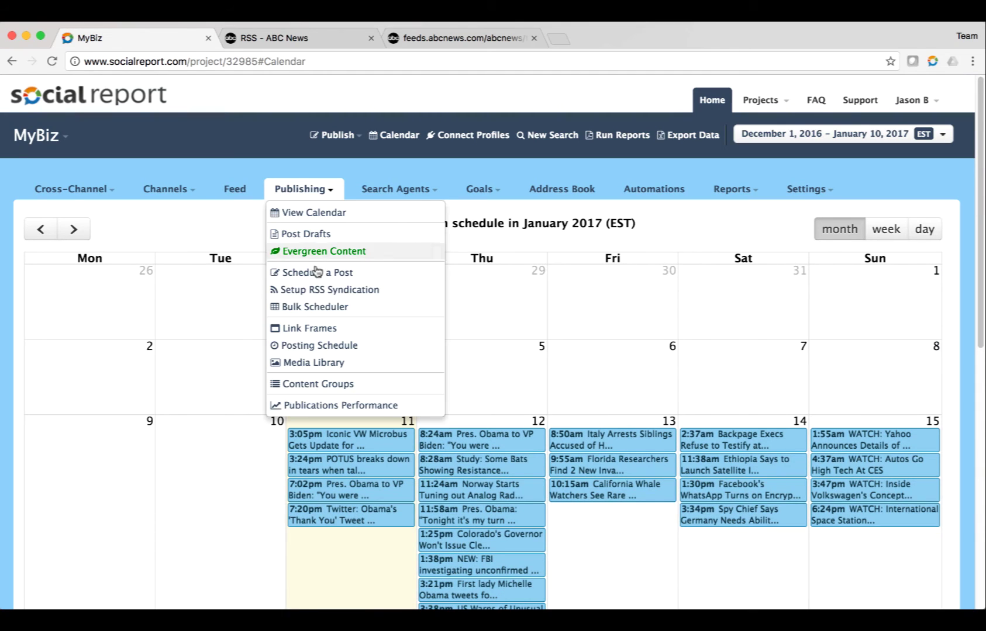
pyautogui.click(335, 313)
pyautogui.click(414, 371)
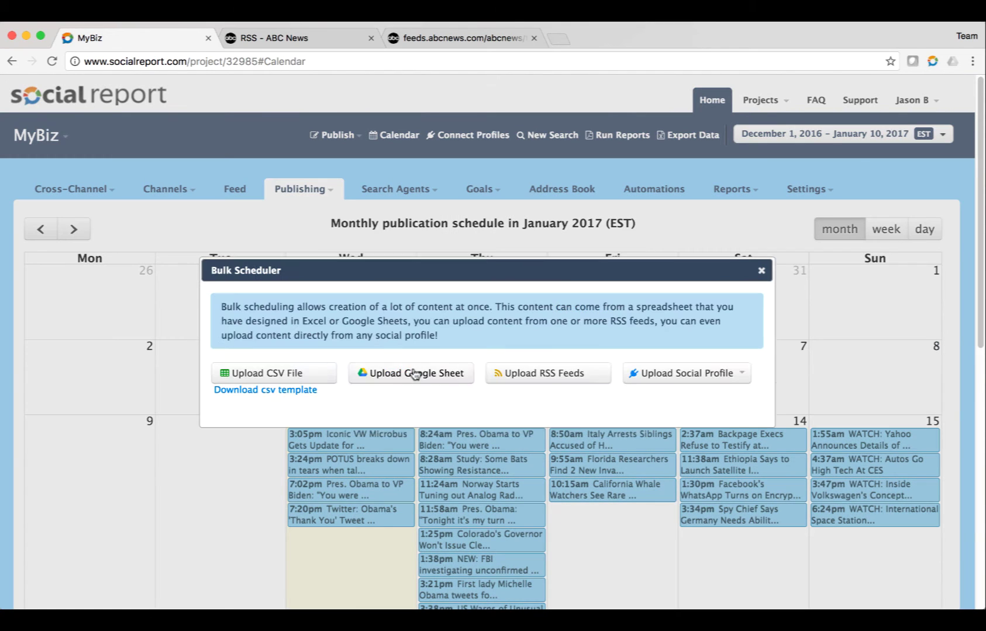
pyautogui.click(684, 377)
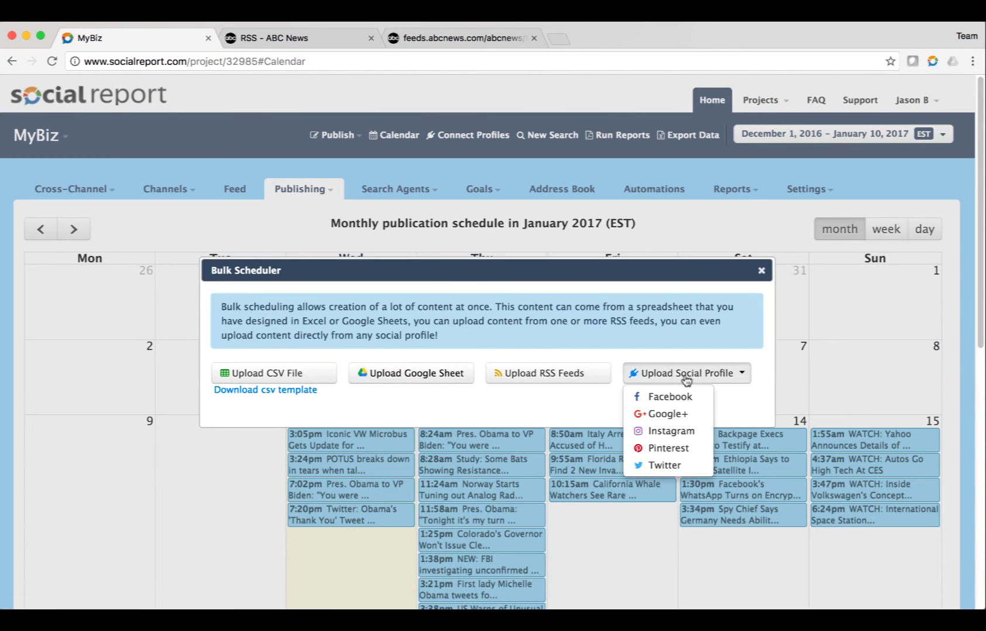
pyautogui.click(693, 452)
# Step: Search the Pinterest profiles for "cnn" and load the posts of the CNN profile
pyautogui.click(409, 246)
pyautogui.write('cn')
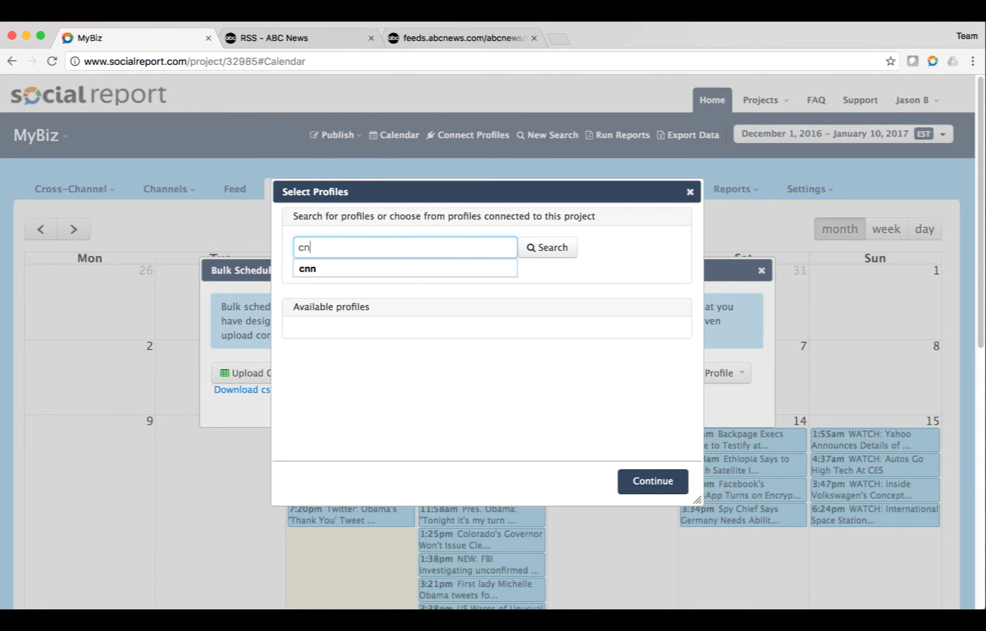
pyautogui.write('n')
pyautogui.press('Return')
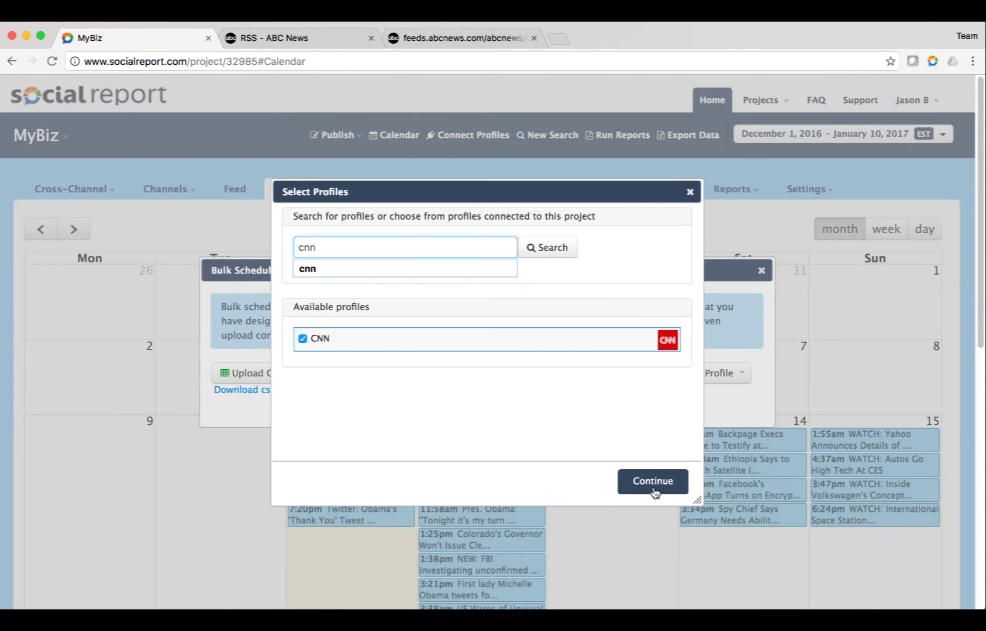
pyautogui.click(669, 482)
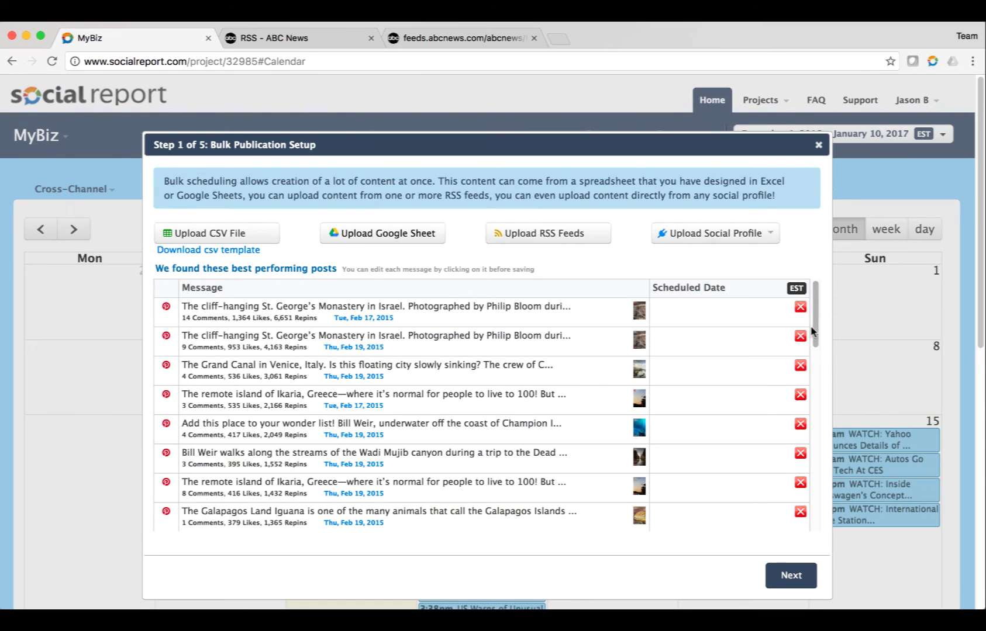
# Step: Remove the February 17 remote island of Ikaria post and the Grand Canal in Venice post from the CNN list
pyautogui.scroll(-1, 816, 333)
pyautogui.click(800, 385)
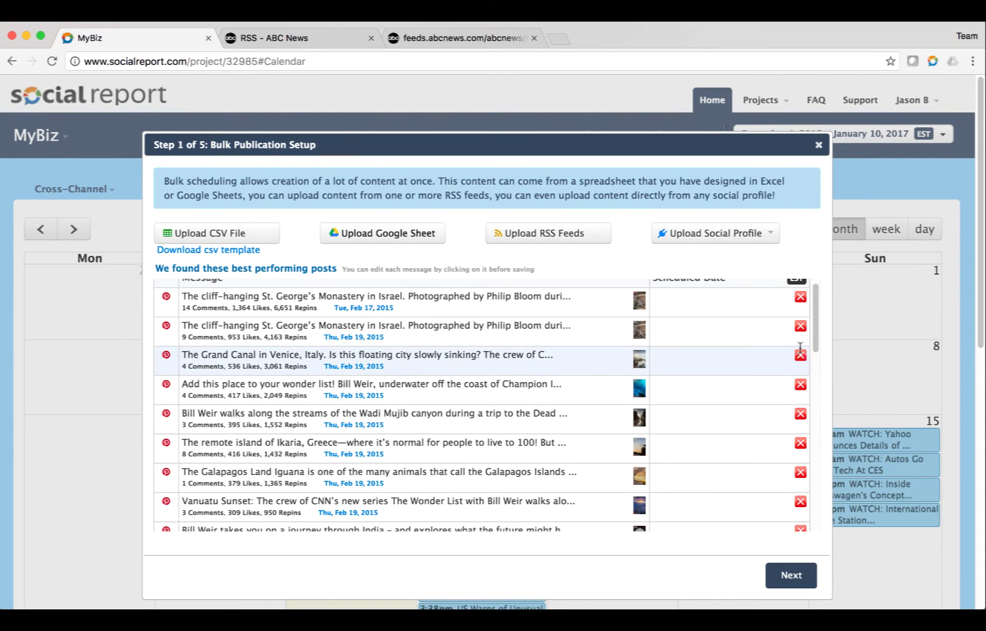
pyautogui.click(800, 355)
# Step: Add the remaining CNN posts to the queue and schedule them for My Personal Profile and TEST PLS IGNORE
pyautogui.click(799, 578)
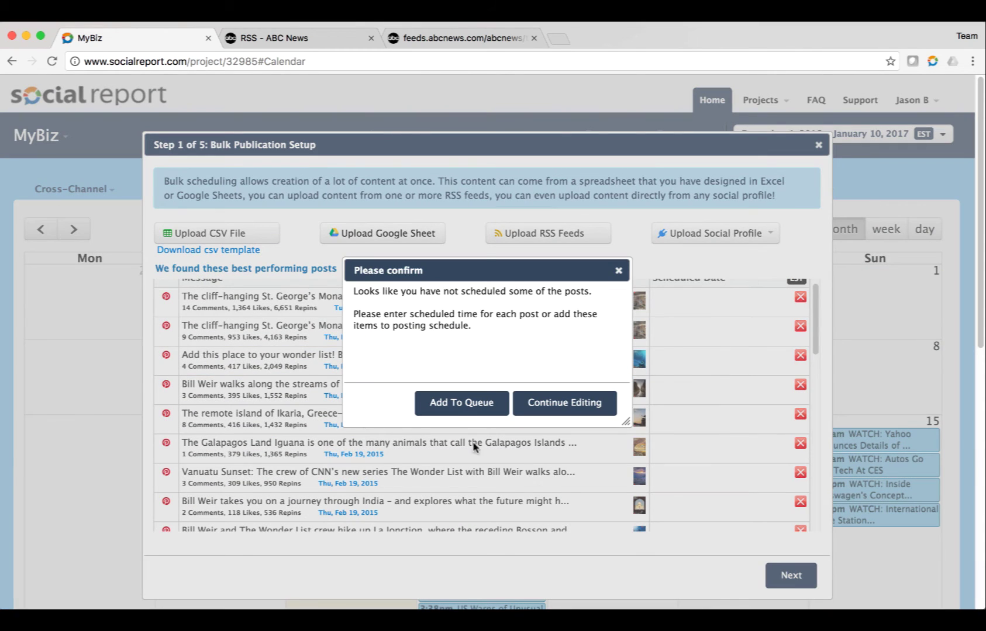
pyautogui.click(458, 409)
pyautogui.click(404, 194)
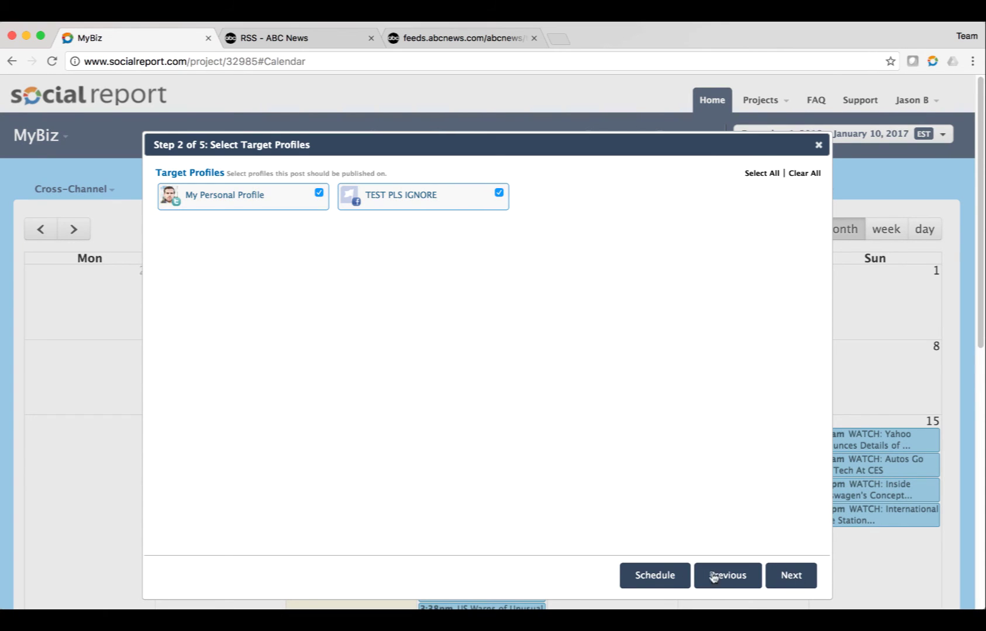
pyautogui.click(654, 576)
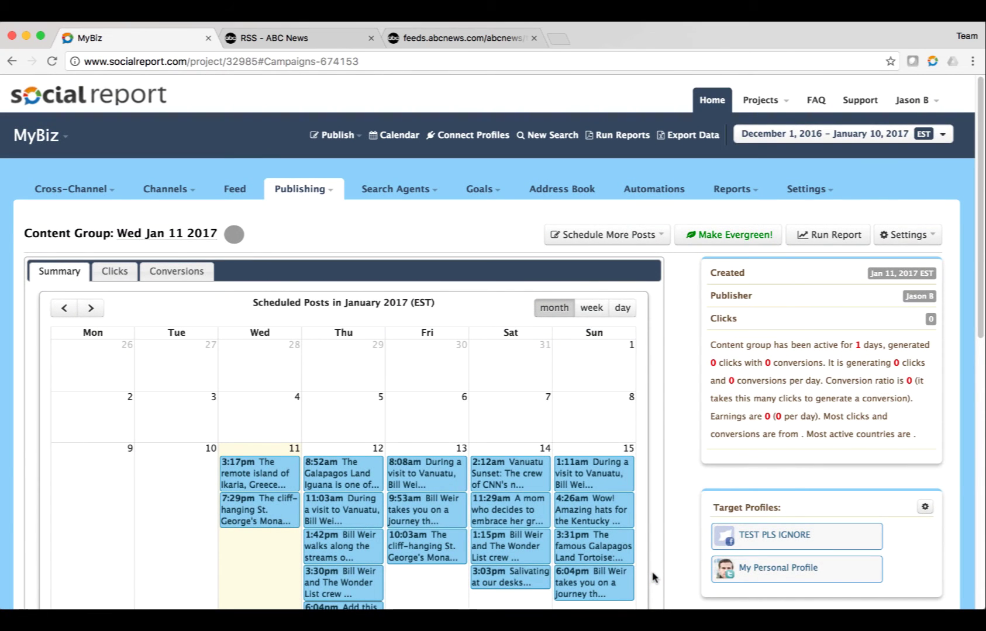
# Step: Review the CNN posts in the new content group and in the monthly publishing calendar
pyautogui.scroll(-6, 653, 577)
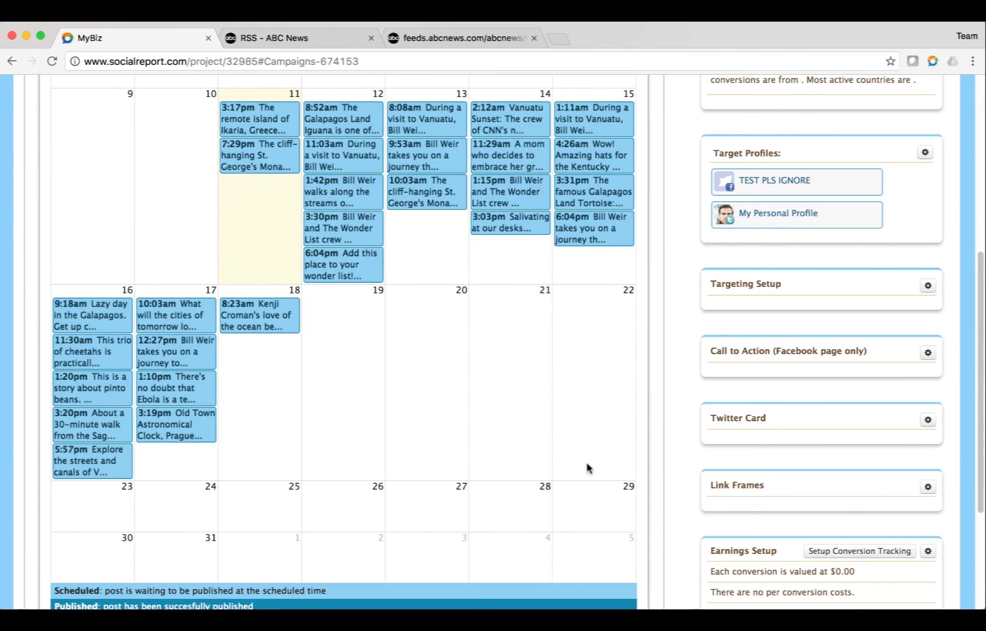
pyautogui.scroll(5, 649, 421)
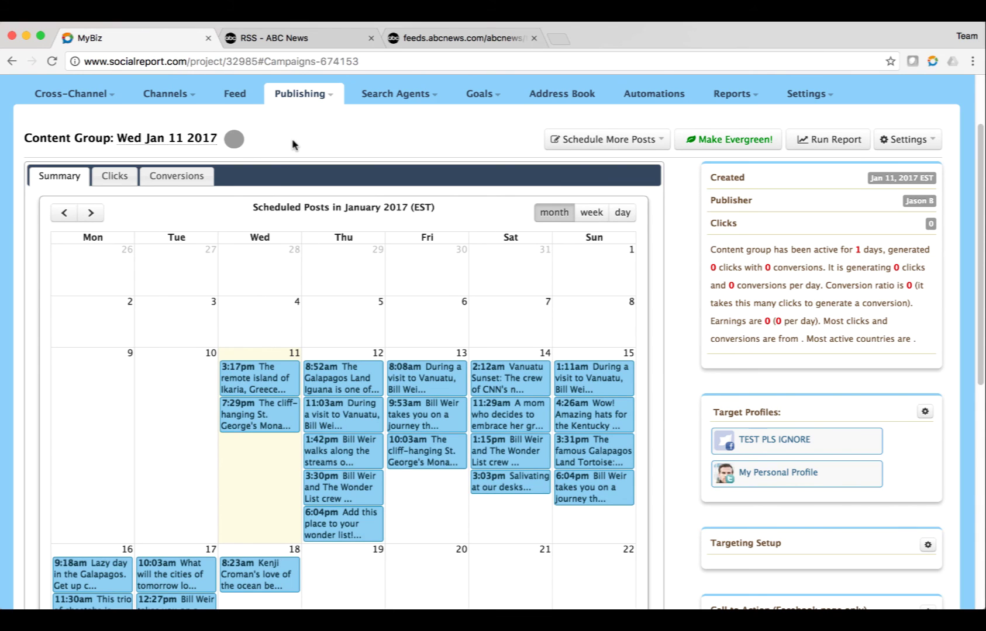
pyautogui.scroll(-6, 581, 339)
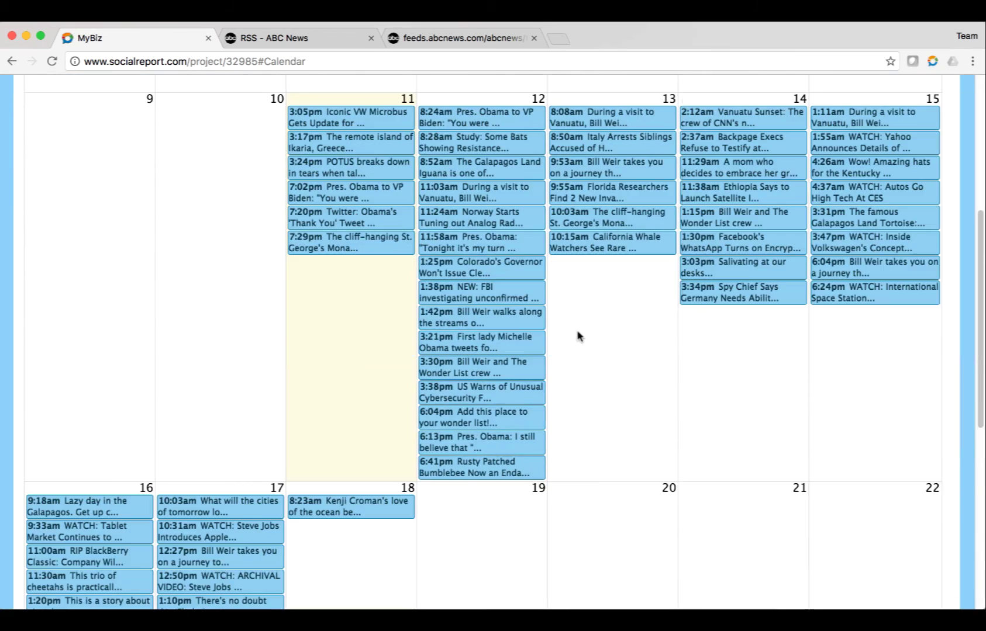
# Step: Reschedule "US Warns" to January 20, "Rusty Patched" and "NEW: FBI" to 21, "Add this place" to 22, and "Facebook's WhatsApp" to 19
pyautogui.moveTo(508, 374); pyautogui.dragTo(622, 529)
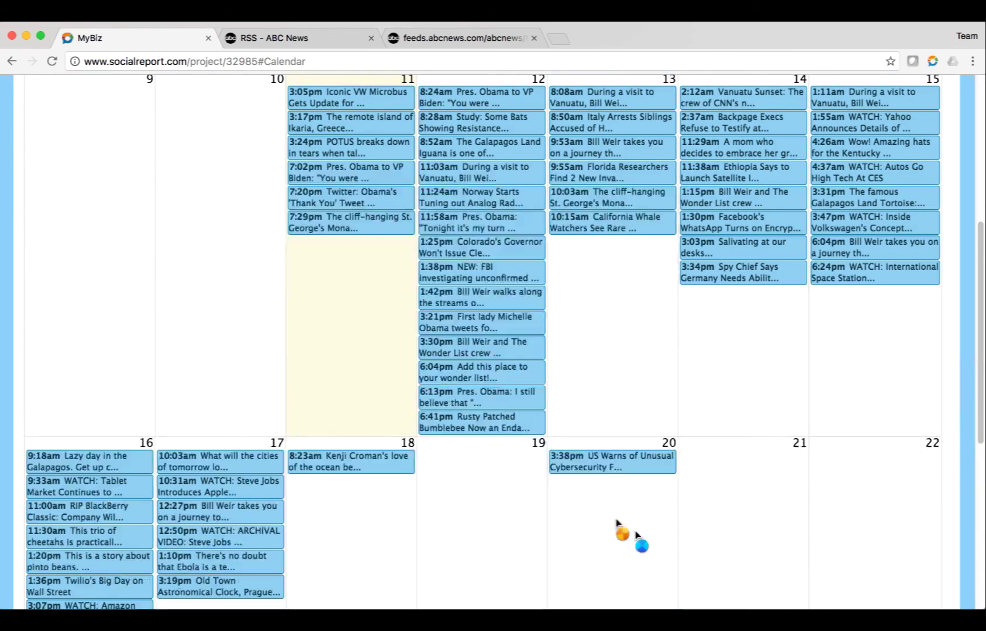
pyautogui.moveTo(474, 416); pyautogui.dragTo(731, 517)
pyautogui.moveTo(522, 379); pyautogui.dragTo(818, 403)
pyautogui.moveTo(748, 237); pyautogui.dragTo(497, 506)
pyautogui.moveTo(479, 272); pyautogui.dragTo(741, 532)
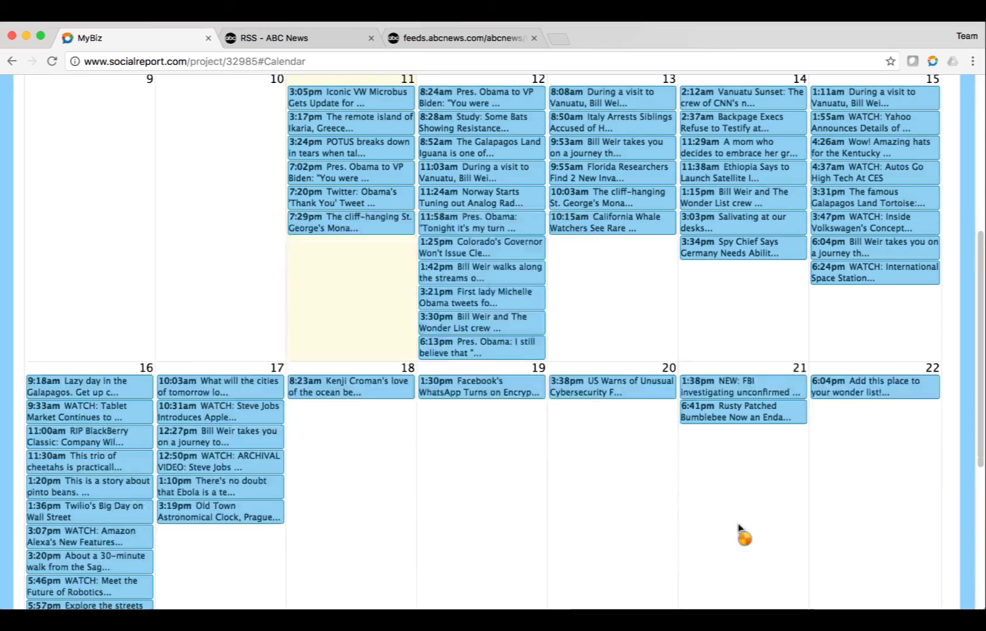
# Step: View the "Florida Researchers" post's details, and reschedule the January 12 Vanuatu post to January 20 and the "First lady" post to January 17
pyautogui.click(612, 178)
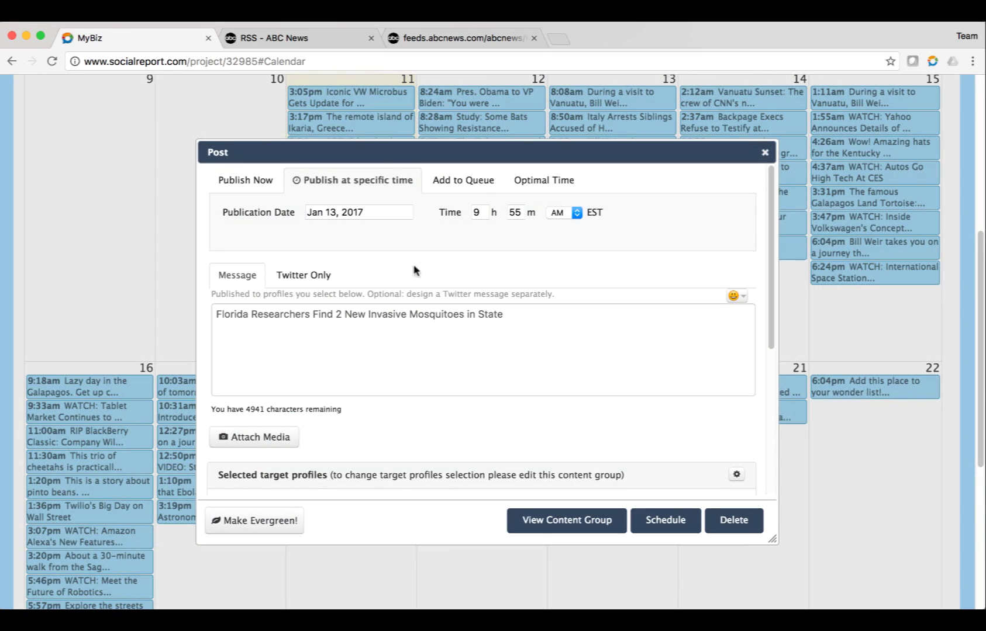
pyautogui.click(765, 152)
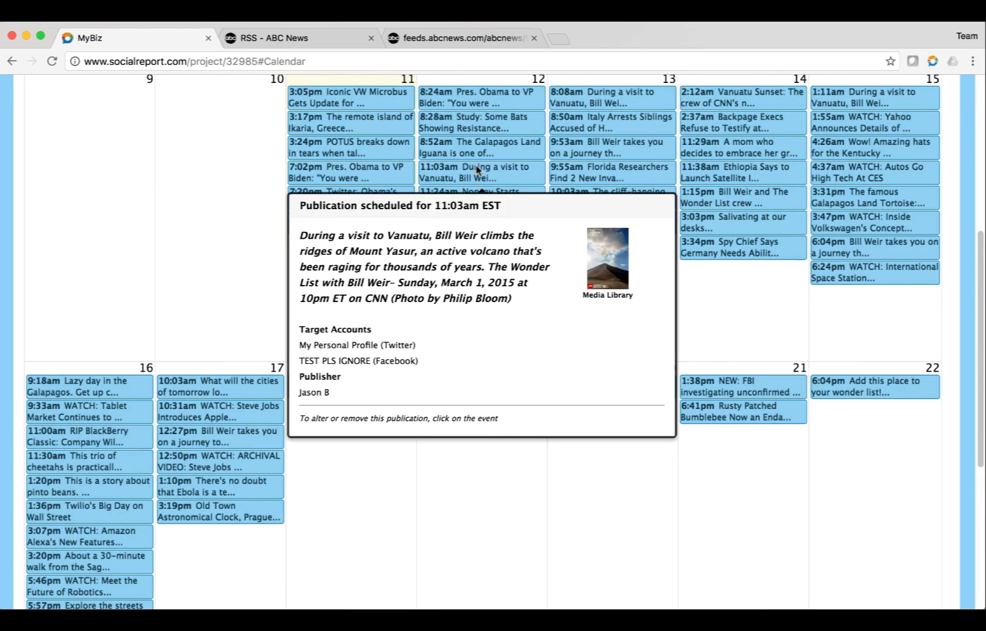
pyautogui.moveTo(474, 173); pyautogui.dragTo(605, 488)
pyautogui.moveTo(448, 272); pyautogui.dragTo(235, 538)
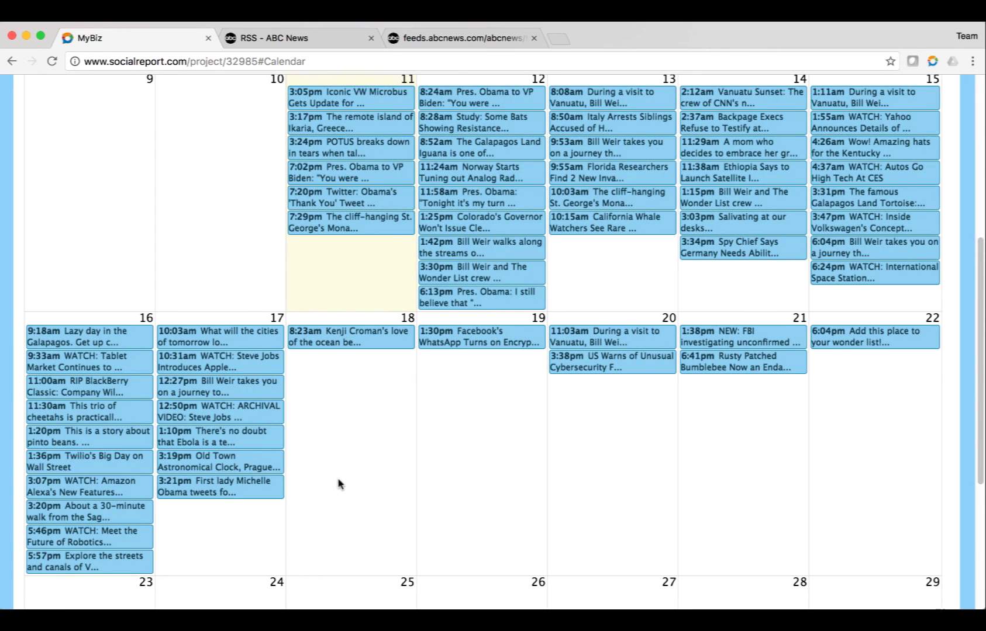